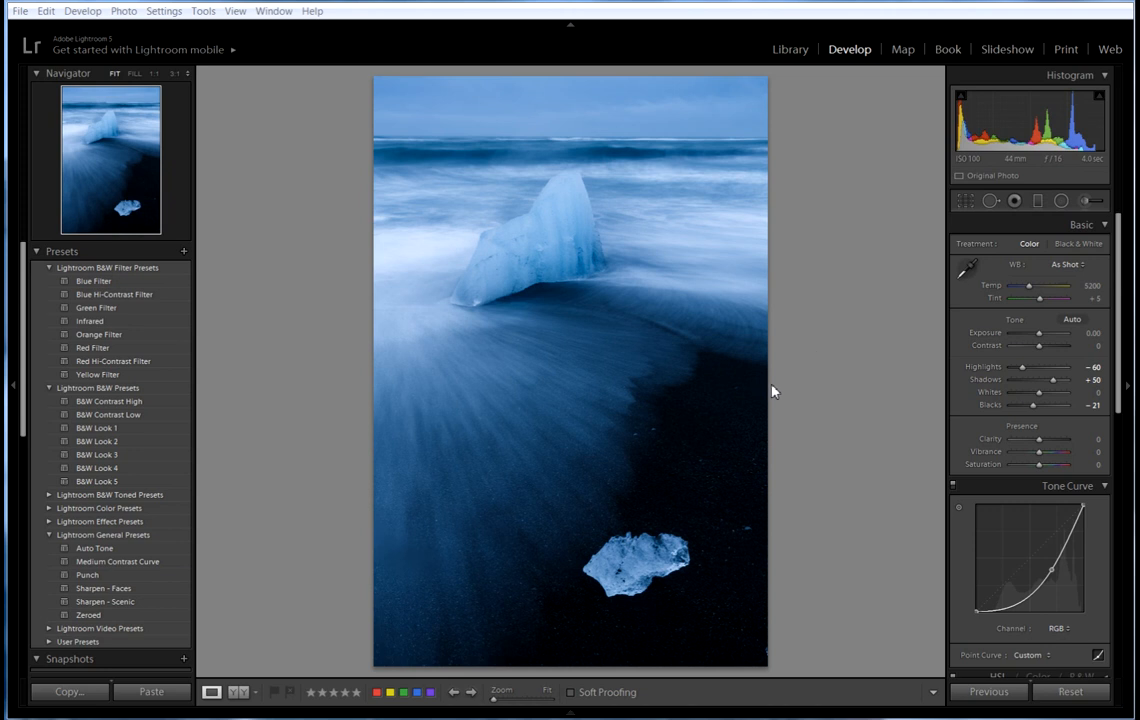
Compare the edited photo with its original side by side, and reset all of its develop settings.
{"action": "left_click", "coordinate": [238, 693]}
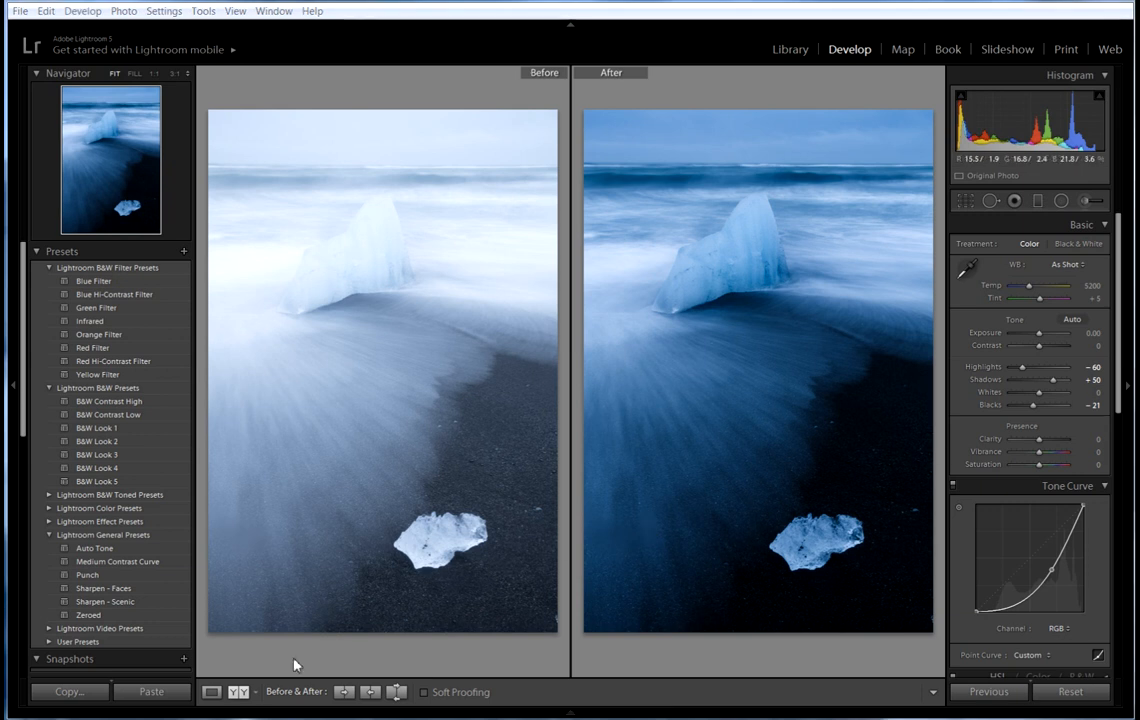
{"action": "left_click", "coordinate": [211, 693]}
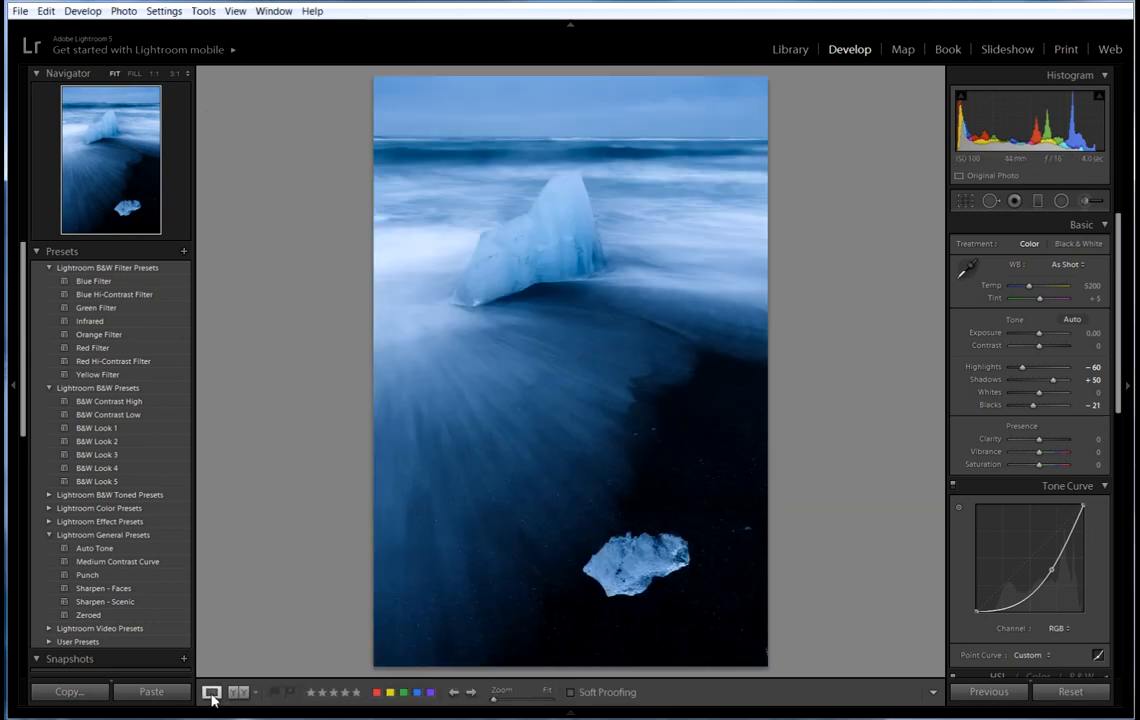
{"action": "left_click", "coordinate": [1069, 693]}
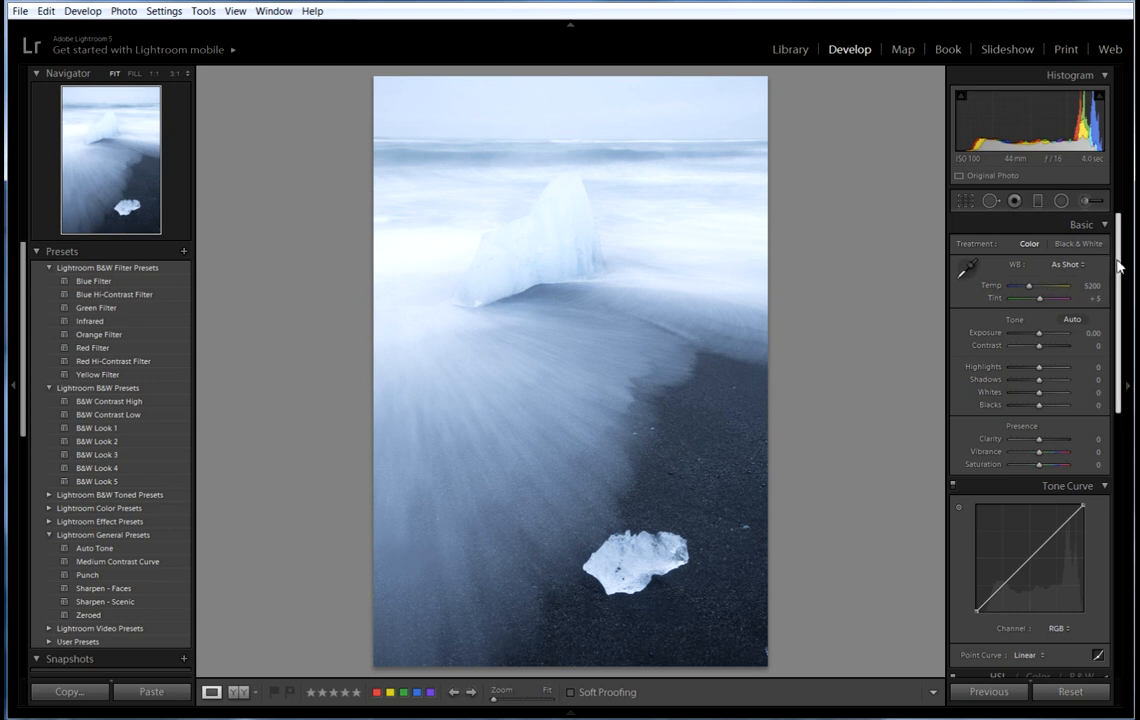
Enable profile corrections for the lens.
{"action": "scroll", "coordinate": [1118, 265], "scroll_direction": "down", "scroll_amount": 3}
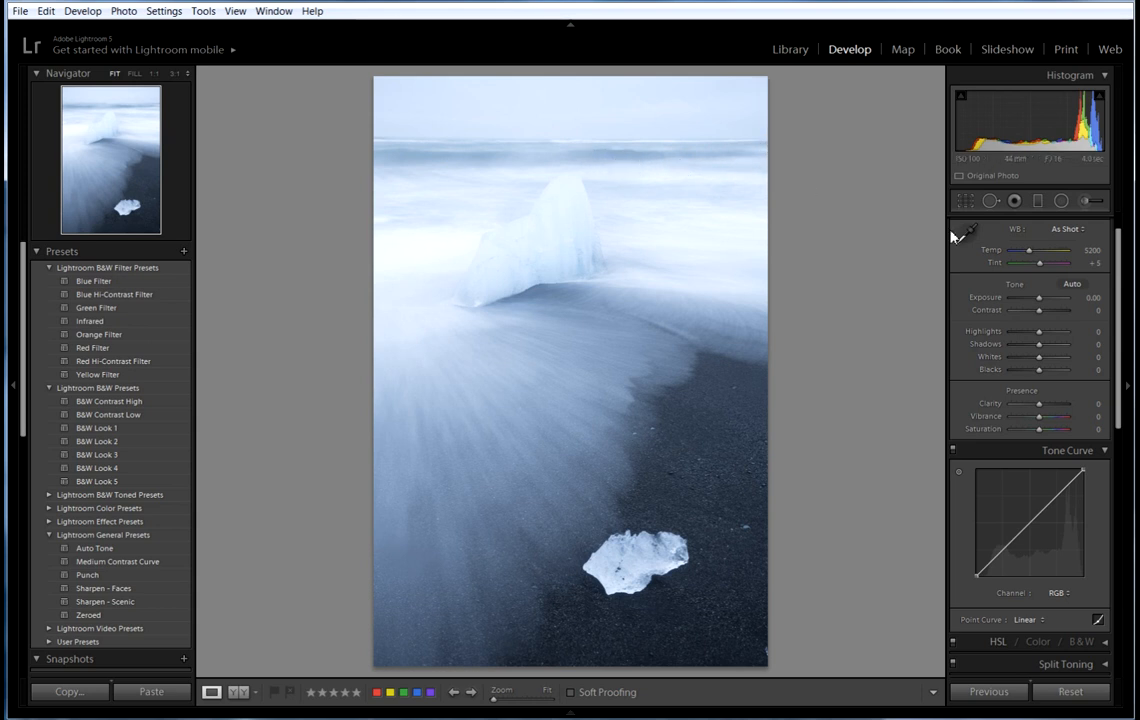
{"action": "left_click_drag", "start_coordinate": [1116, 276], "coordinate": [1133, 513]}
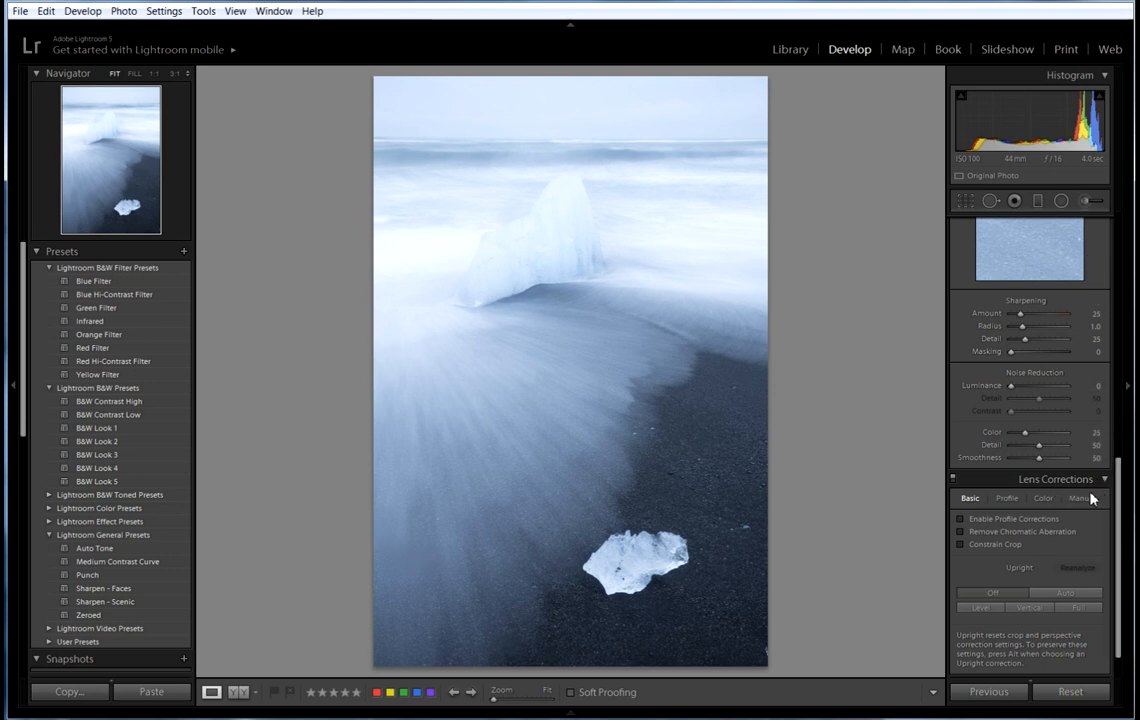
{"action": "left_click", "coordinate": [961, 521]}
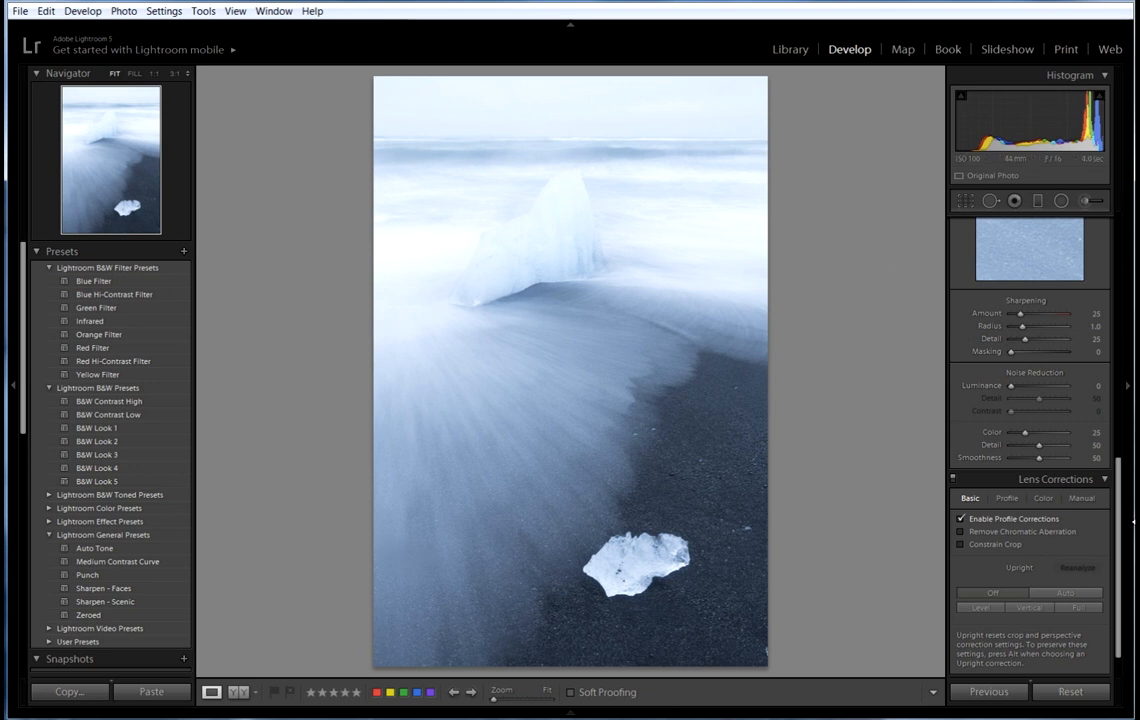
Lower the Blacks to -52, using the shadow clipping preview to judge the black point.
{"action": "left_click_drag", "start_coordinate": [1122, 537], "coordinate": [1045, 296]}
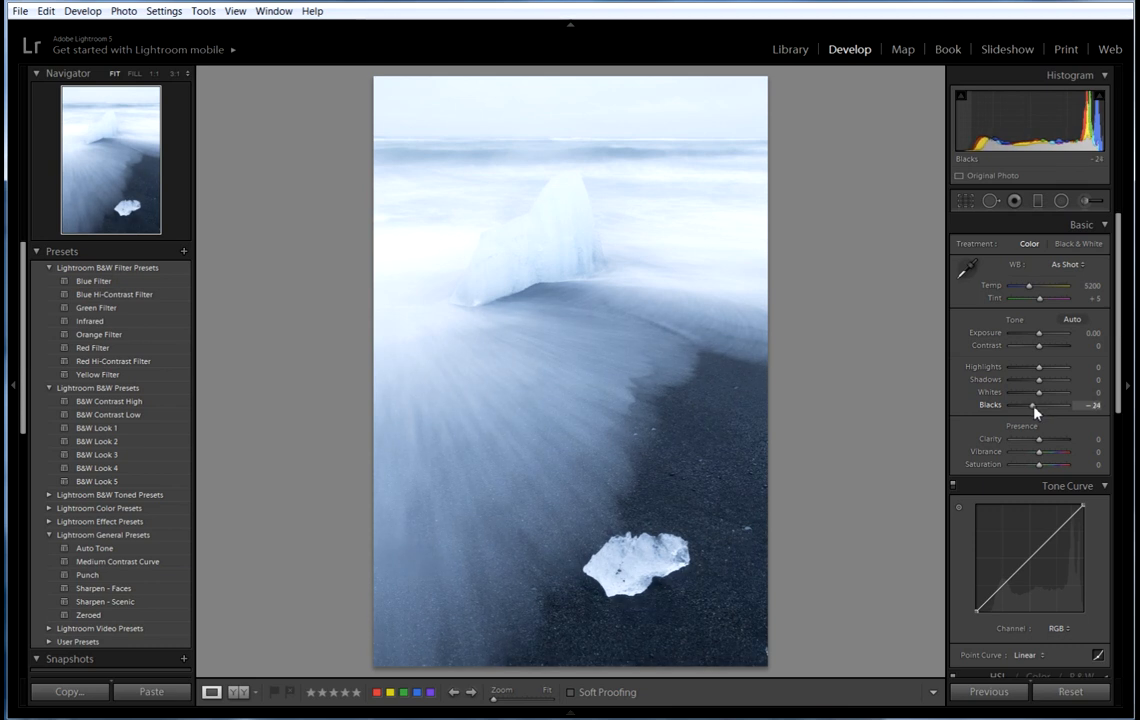
{"action": "left_click_drag", "start_coordinate": [1033, 413], "coordinate": [1029, 412]}
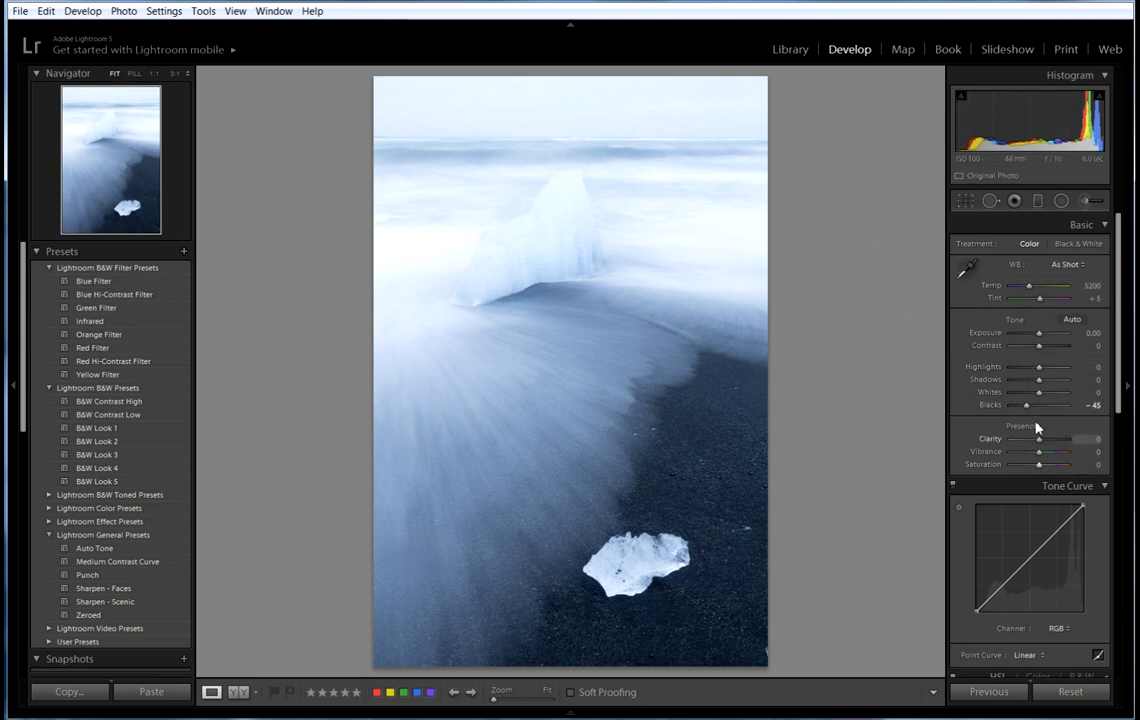
{"action": "left_click_drag", "start_coordinate": [1030, 410], "coordinate": [1028, 407]}
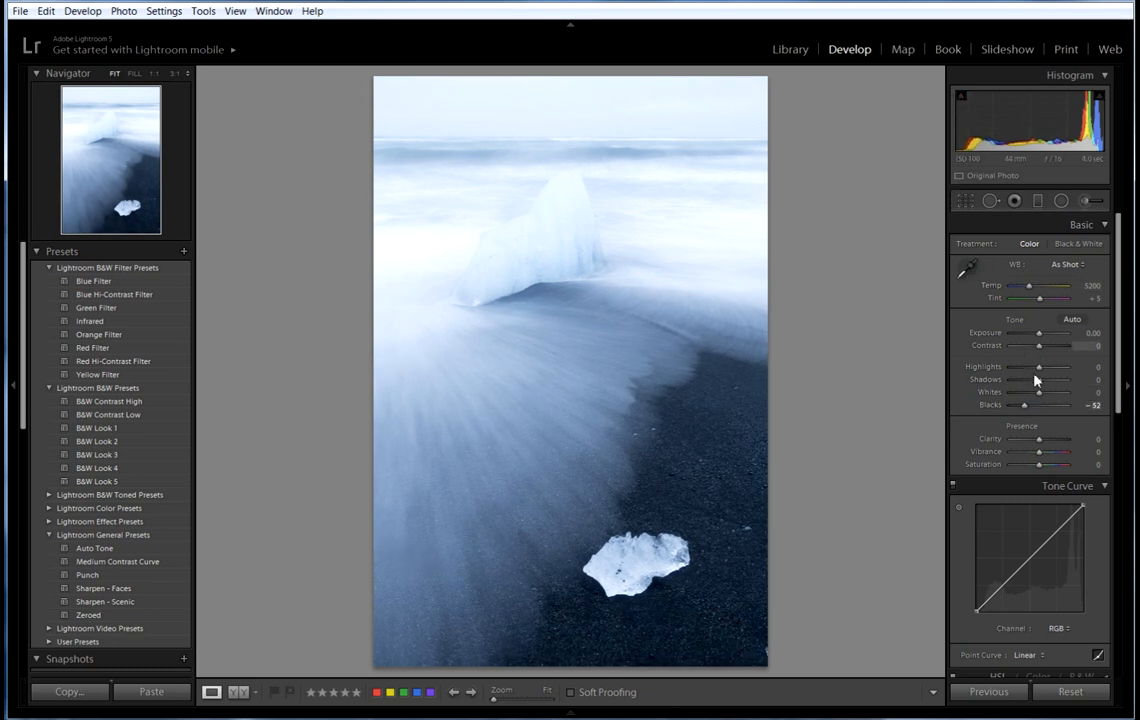
{"action": "key", "text": "alt"}
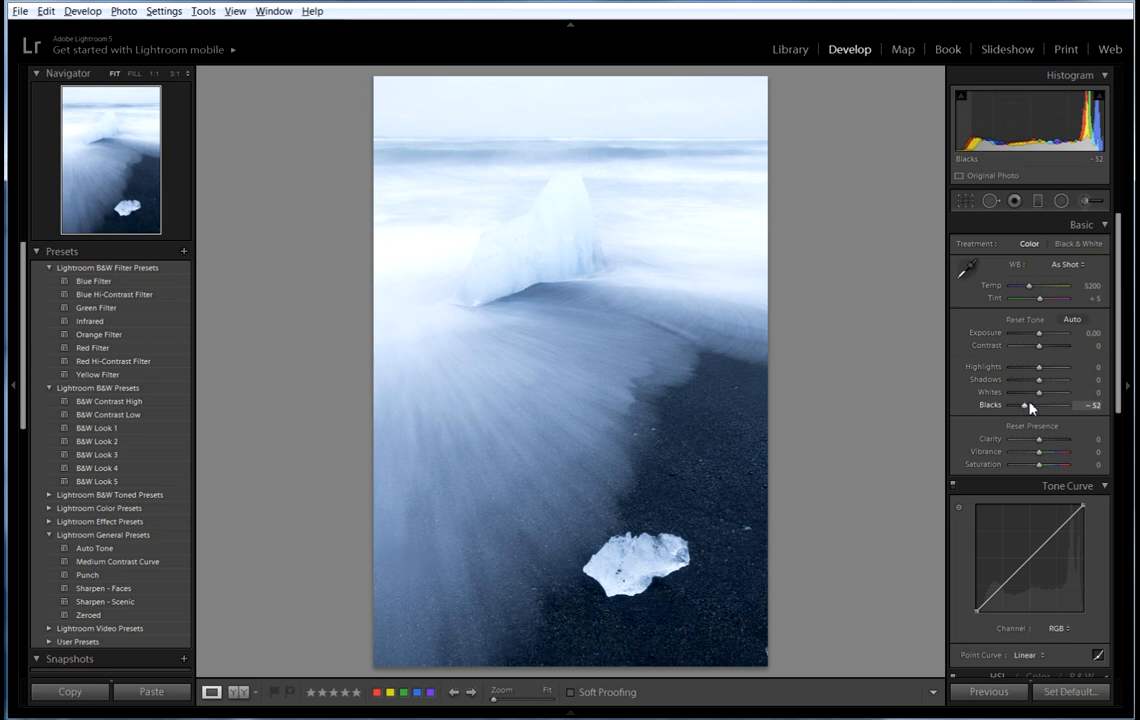
{"action": "left_click_drag", "start_coordinate": [1025, 408], "coordinate": [1025, 408]}
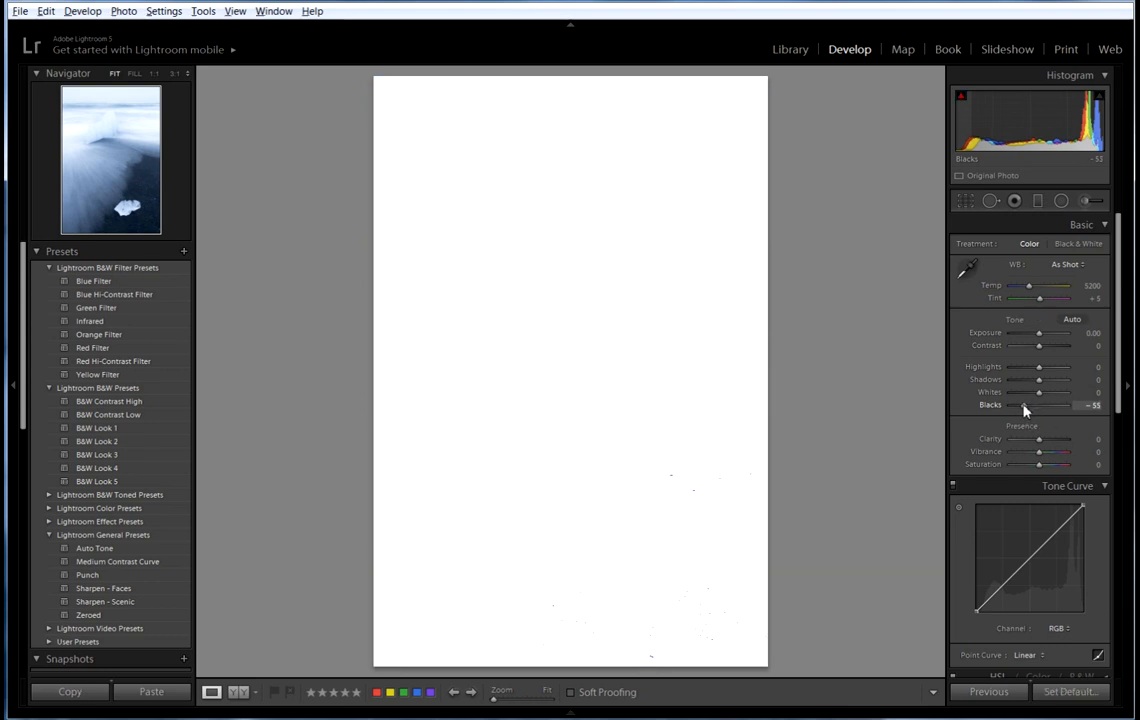
{"action": "left_click_drag", "start_coordinate": [1021, 409], "coordinate": [1021, 410]}
{"action": "left_click_drag", "start_coordinate": [1025, 408], "coordinate": [1025, 409]}
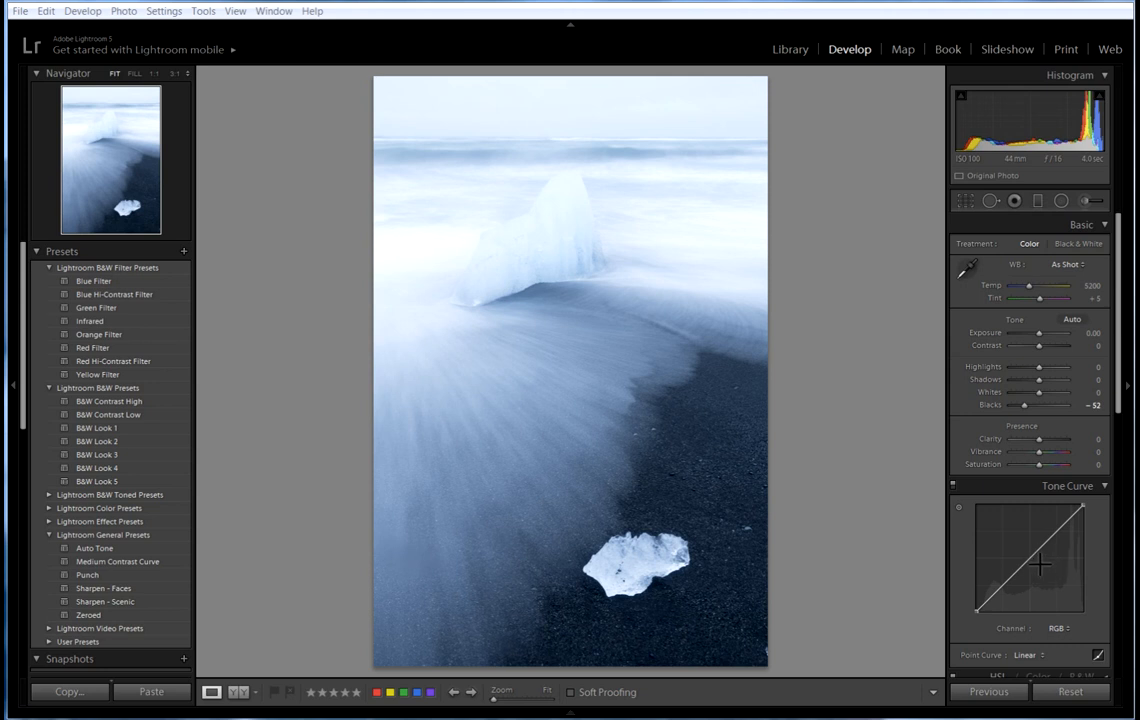
Add a midpoint to the RGB tone curve and pull it well below the diagonal to darken the photo.
{"action": "left_click_drag", "start_coordinate": [1040, 550], "coordinate": [1049, 566]}
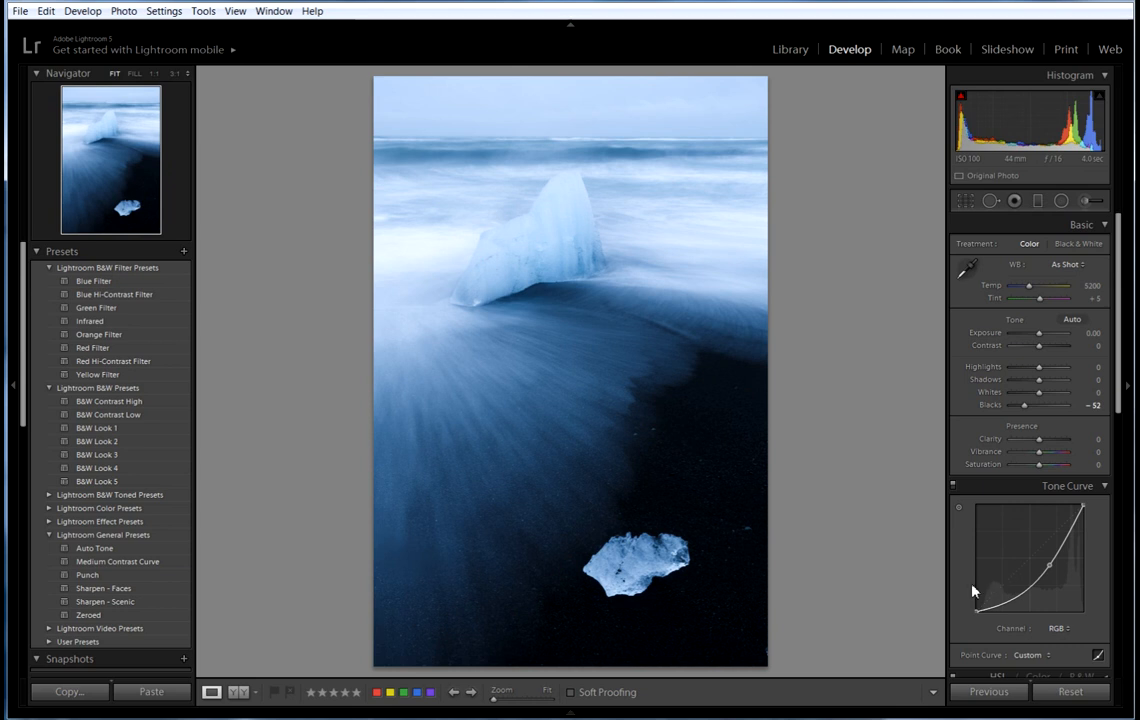
{"action": "left_click_drag", "start_coordinate": [1049, 565], "coordinate": [1049, 570]}
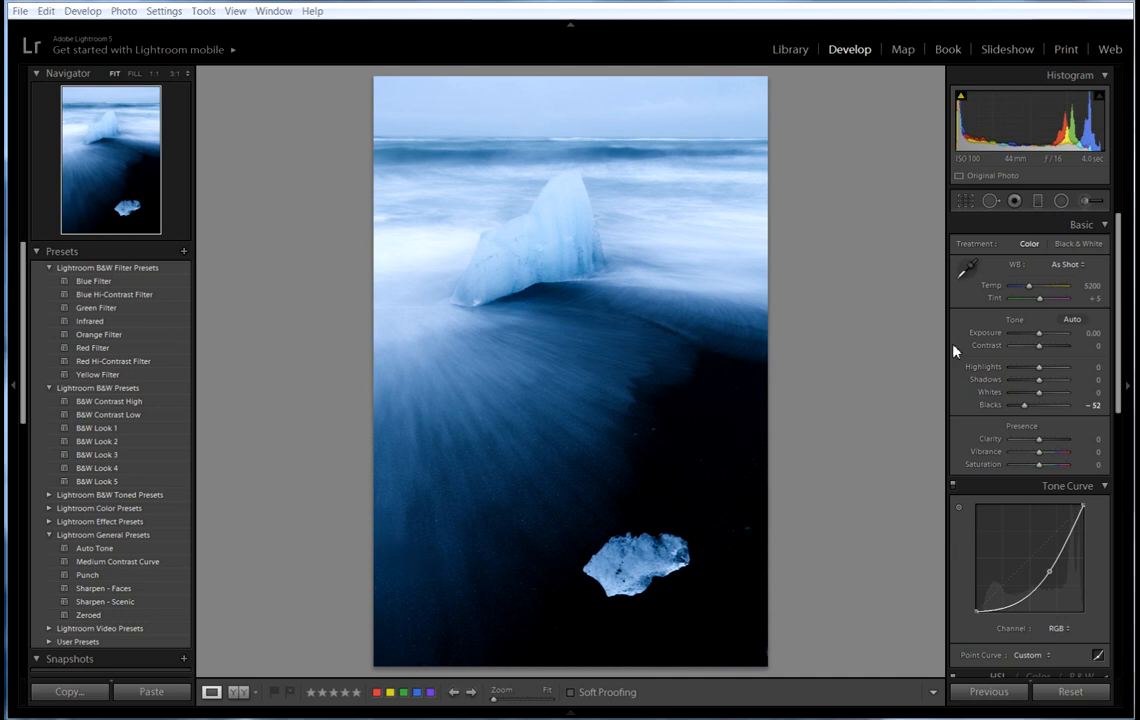
{"action": "left_click", "coordinate": [1033, 590]}
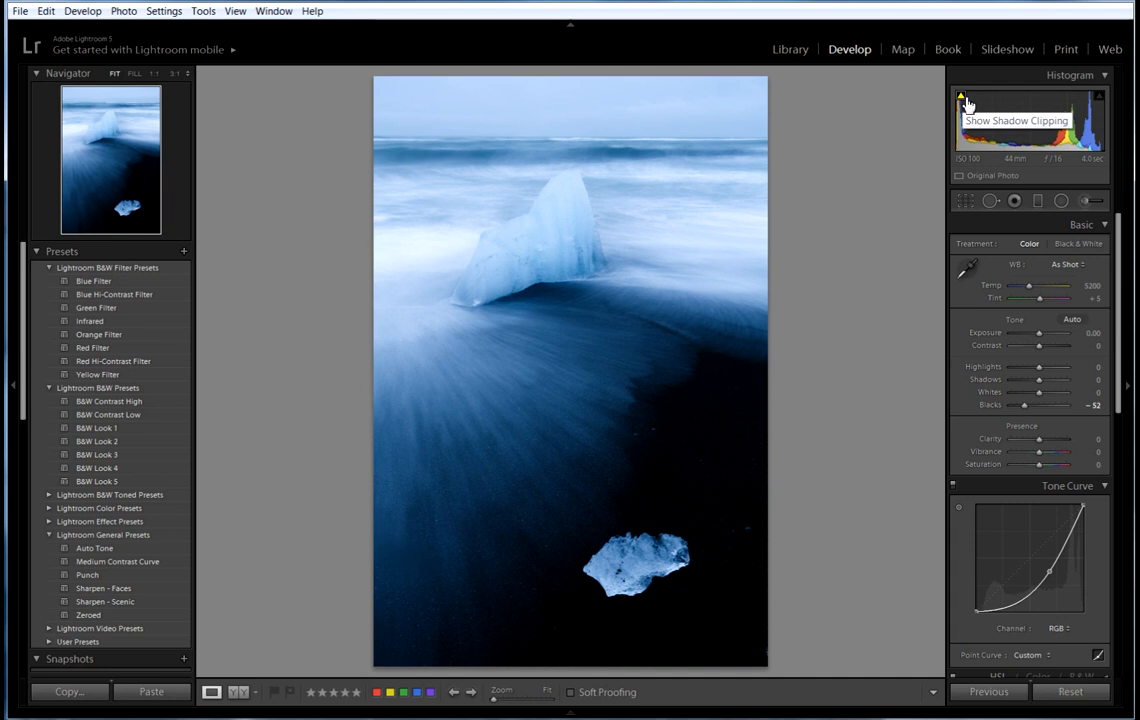
Reset the Blacks and set them to -31, and raise the Shadows to +50.
{"action": "double_click", "coordinate": [1026, 407]}
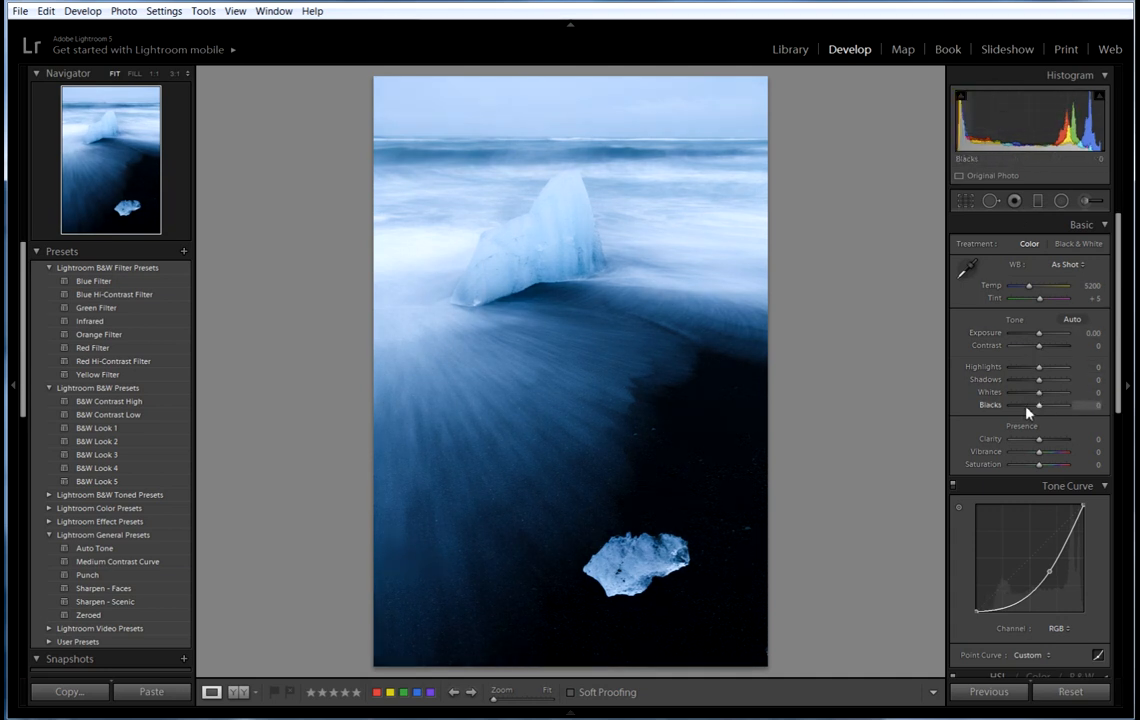
{"action": "left_click_drag", "start_coordinate": [1036, 412], "coordinate": [1032, 412]}
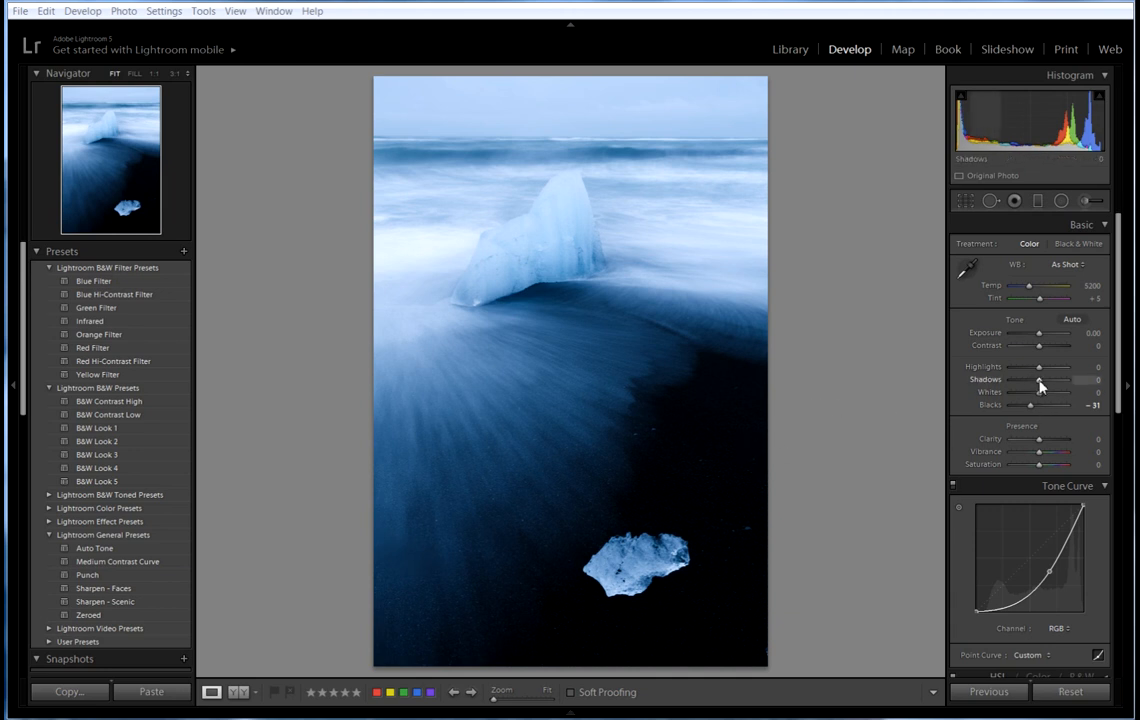
{"action": "mouse_move", "coordinate": [1040, 386]}
{"action": "left_mouse_down"}
{"action": "mouse_move", "coordinate": [1072, 388]}
{"action": "mouse_move", "coordinate": [1048, 390]}
{"action": "left_mouse_up"}
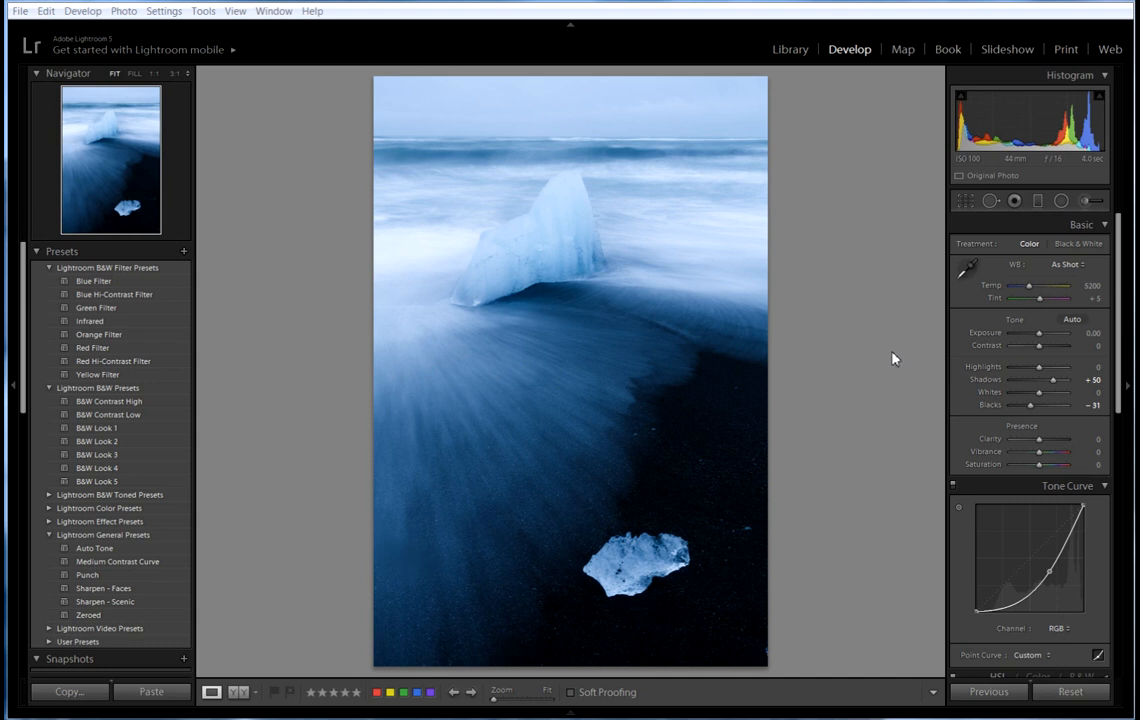
Darken the sky and sea with a slightly tilted graduated filter centred at the large iceberg's base, with exposure at -0.57.
{"action": "left_click", "coordinate": [1038, 202]}
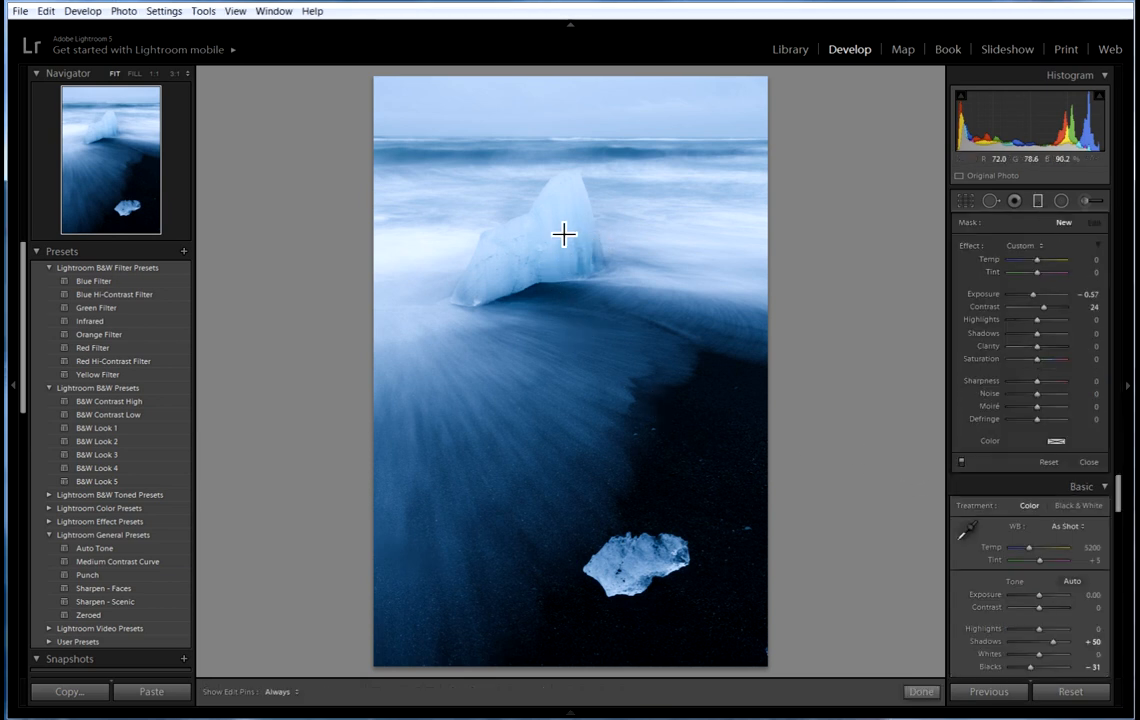
{"action": "left_click_drag", "start_coordinate": [550, 232], "coordinate": [555, 331]}
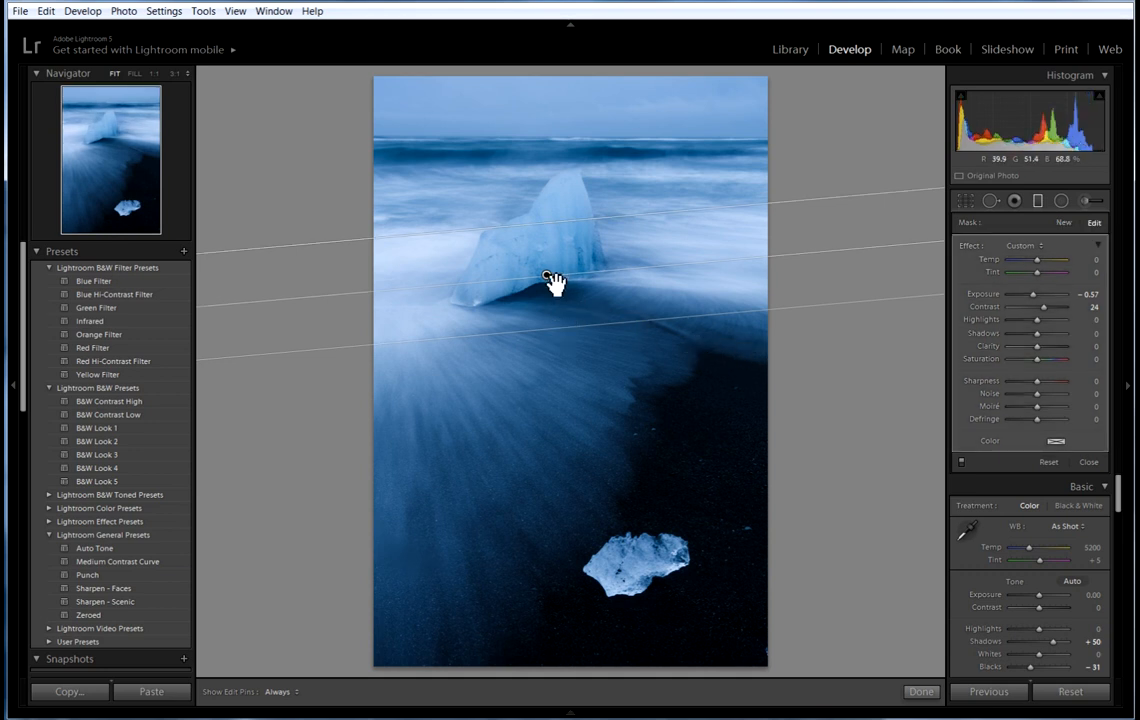
{"action": "left_click_drag", "start_coordinate": [553, 284], "coordinate": [556, 292]}
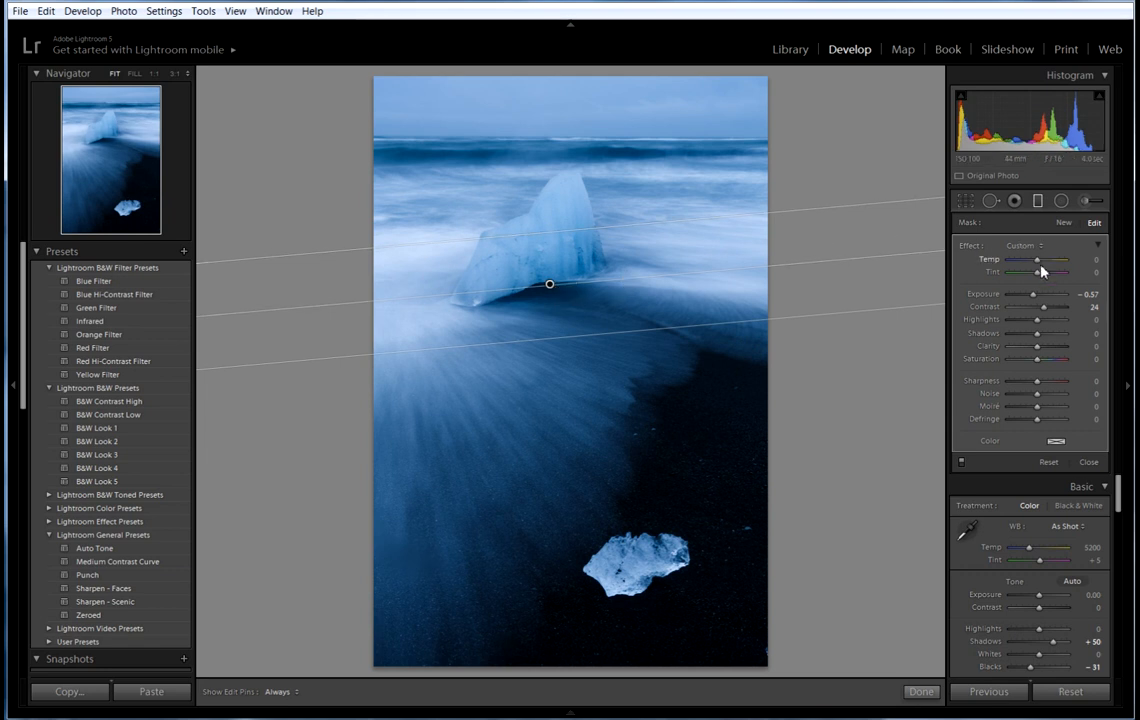
{"action": "left_click_drag", "start_coordinate": [1037, 298], "coordinate": [1036, 303]}
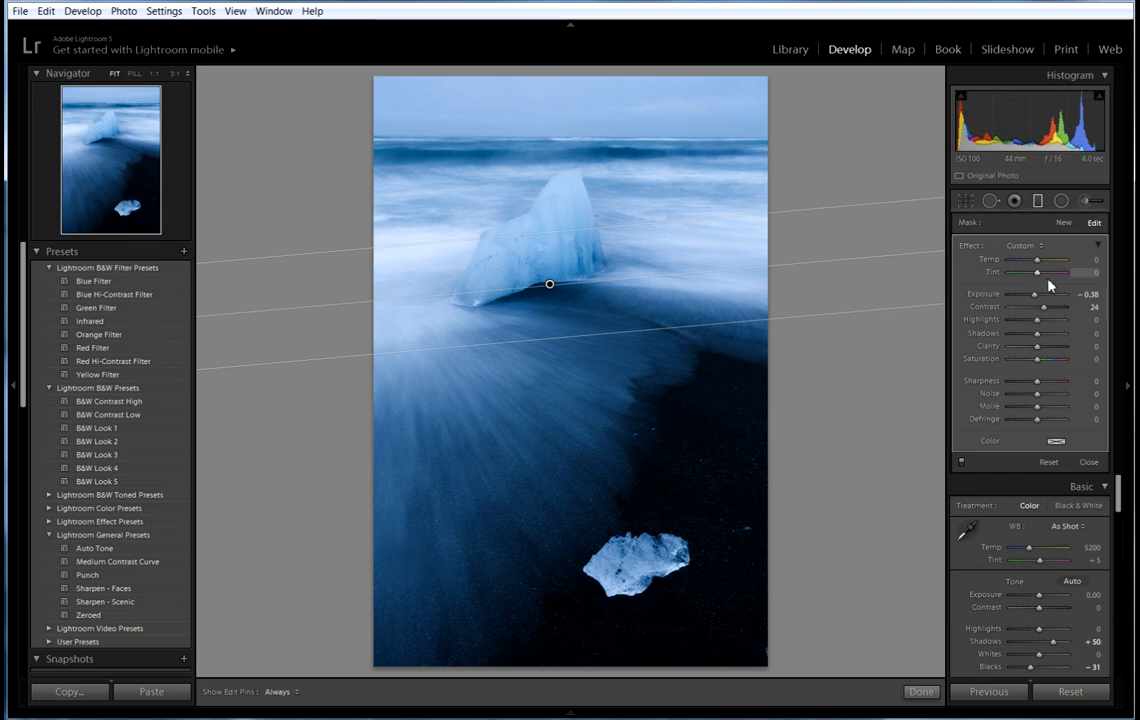
{"action": "left_click_drag", "start_coordinate": [1035, 301], "coordinate": [1035, 299]}
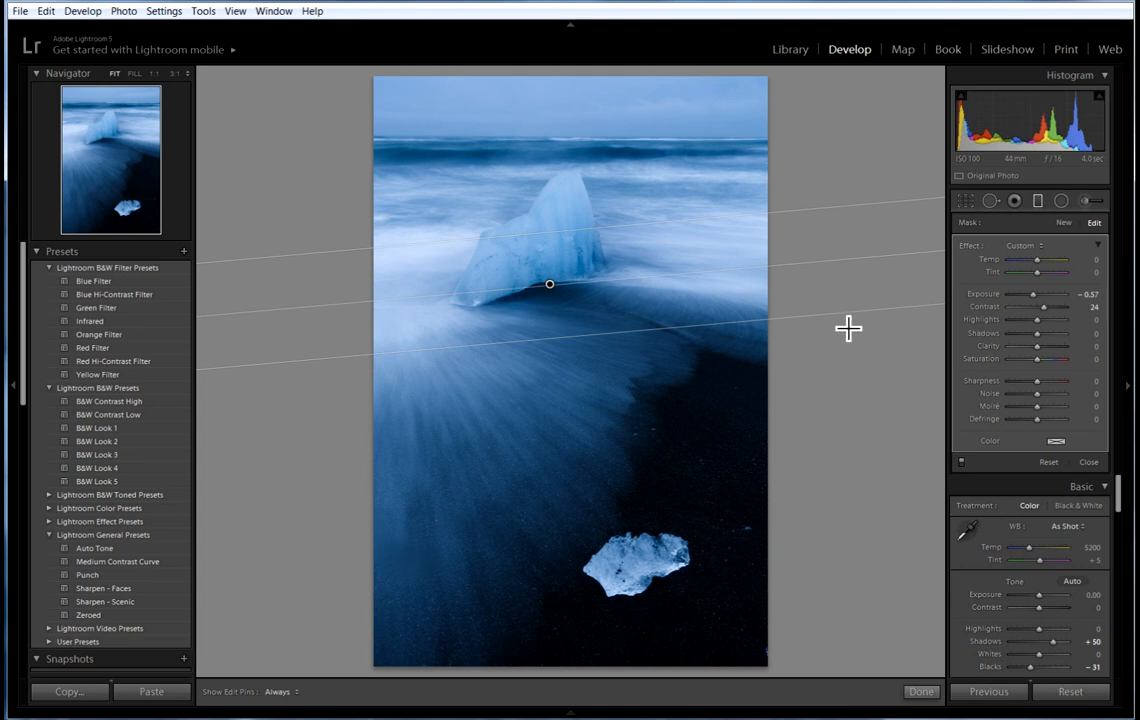
{"action": "left_click", "coordinate": [922, 692]}
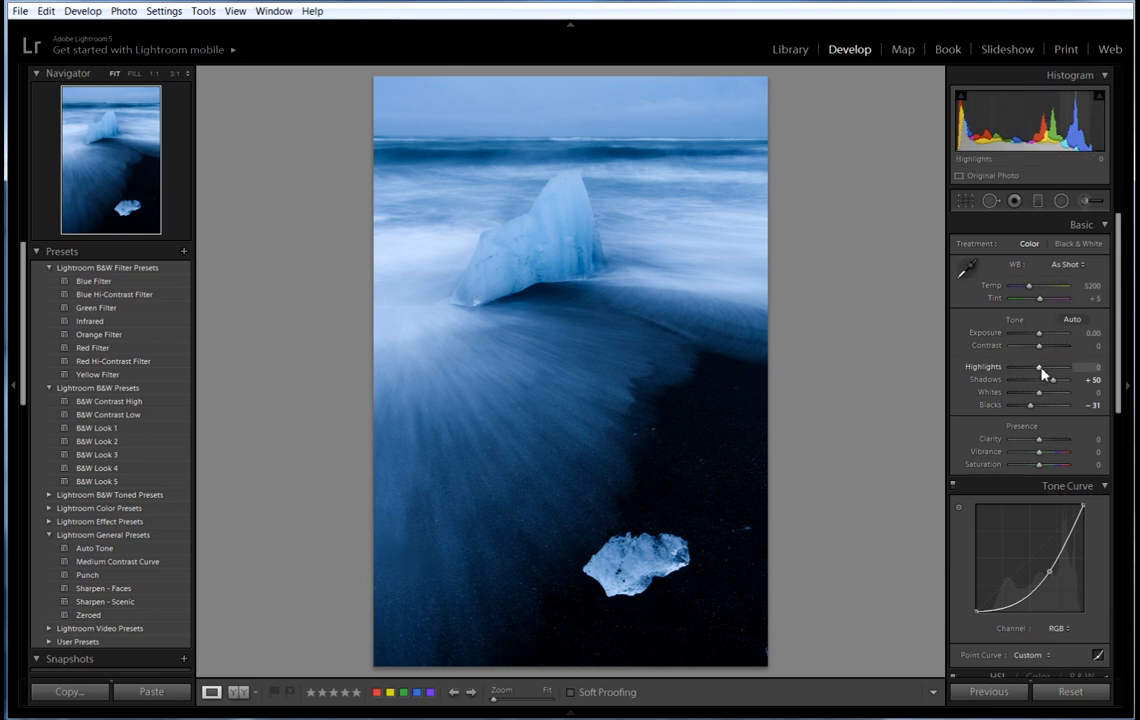
Set the photo's Highlights to -43 and the Whites to +19.
{"action": "left_click_drag", "start_coordinate": [1041, 370], "coordinate": [1031, 375]}
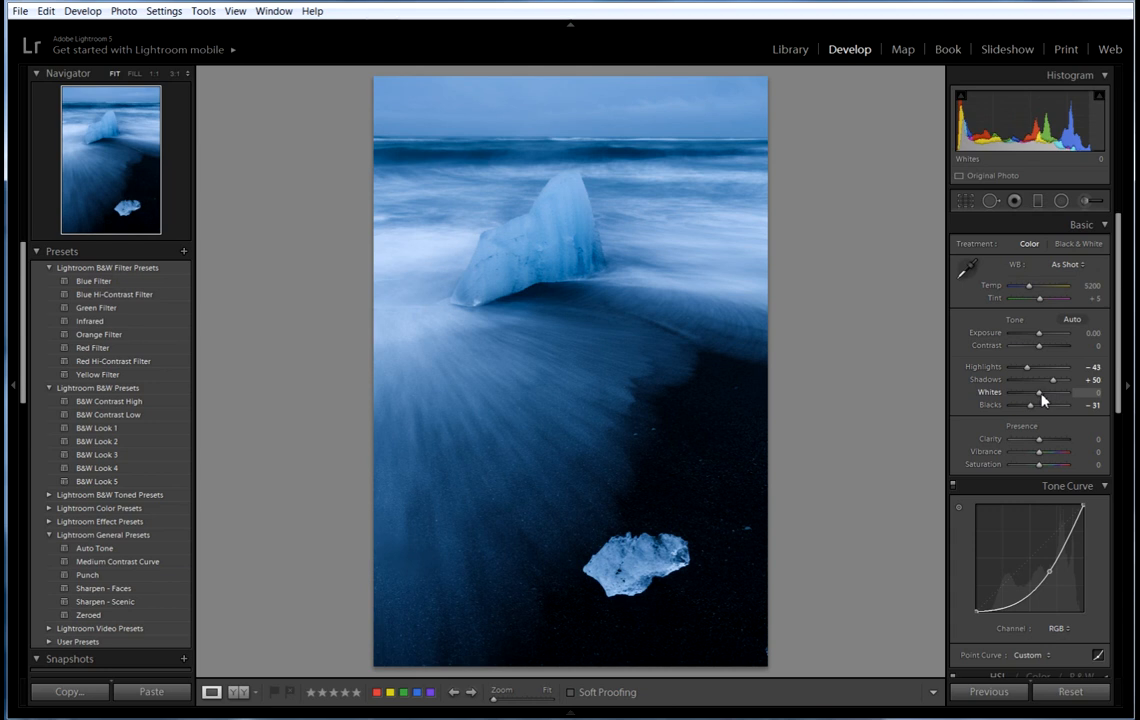
{"action": "left_click_drag", "start_coordinate": [1046, 399], "coordinate": [1049, 400]}
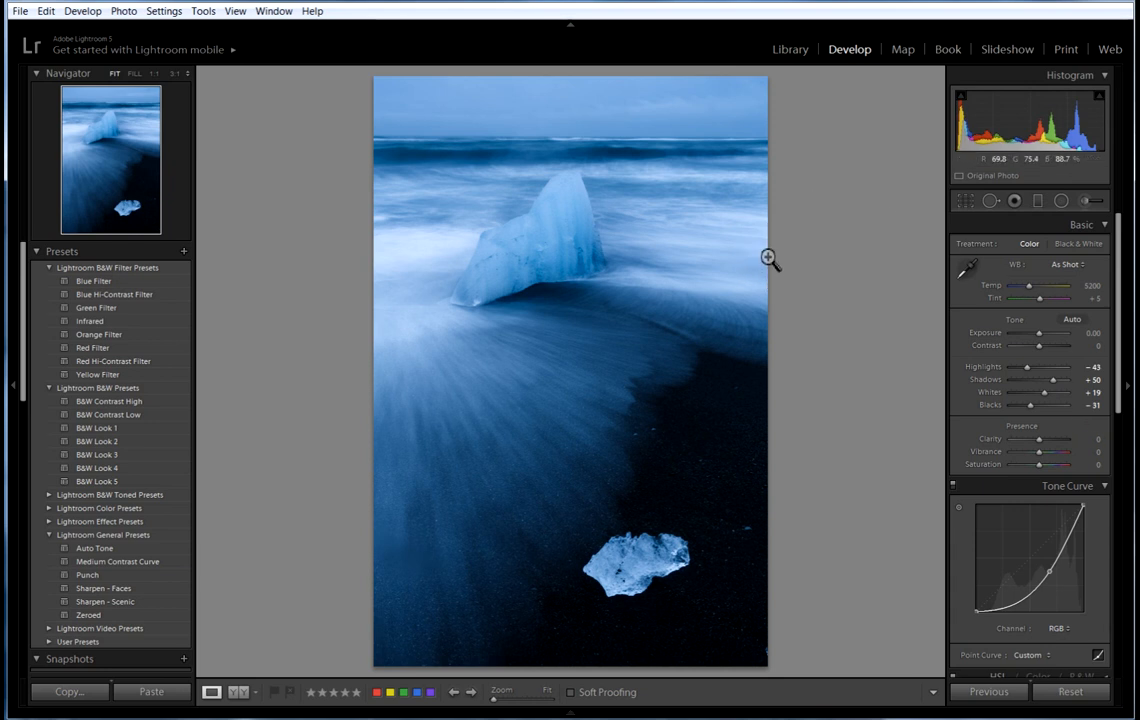
Add a second, horizontal graduated filter over the sky just above the horizon, with its exposure at -0.19.
{"action": "left_click", "coordinate": [1038, 203]}
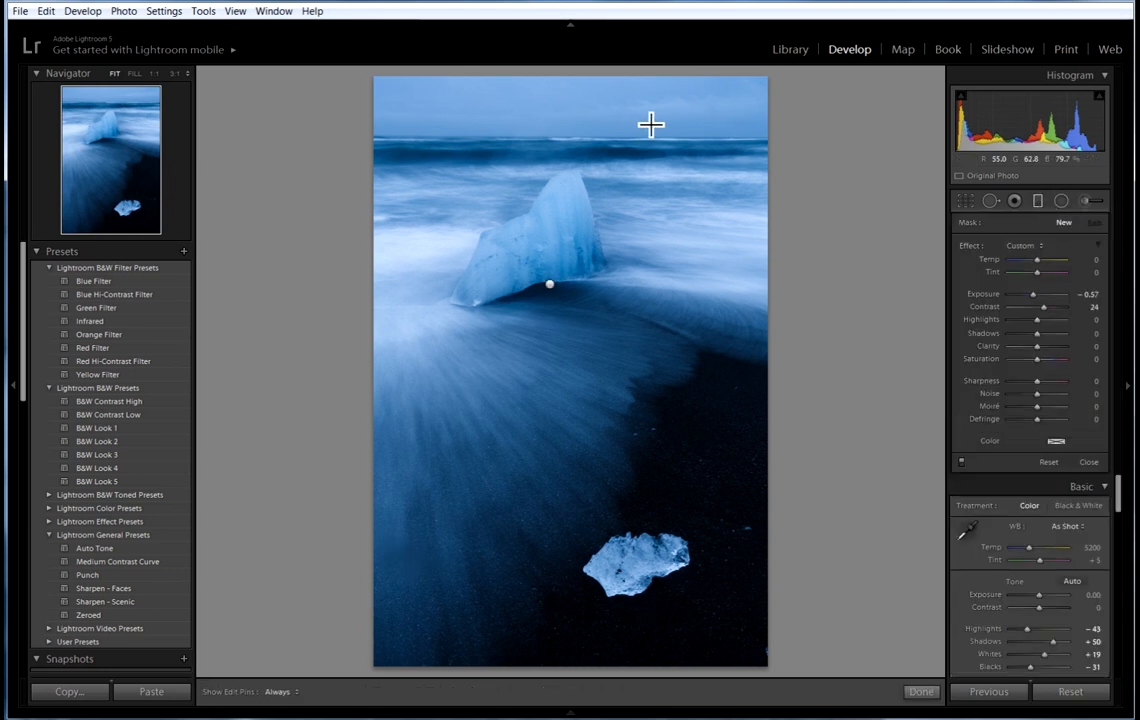
{"action": "mouse_move", "coordinate": [561, 123]}
{"action": "left_mouse_down"}
{"action": "mouse_move", "coordinate": [565, 151]}
{"action": "mouse_move", "coordinate": [566, 120]}
{"action": "left_mouse_up"}
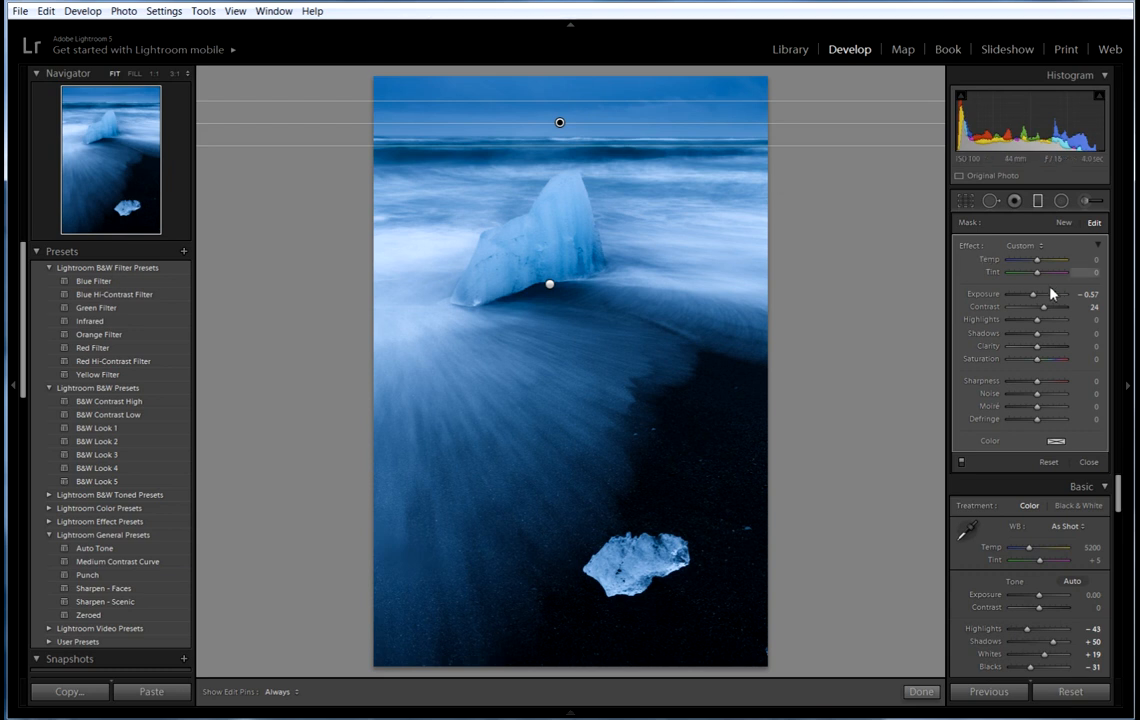
{"action": "left_click_drag", "start_coordinate": [1036, 299], "coordinate": [1058, 300]}
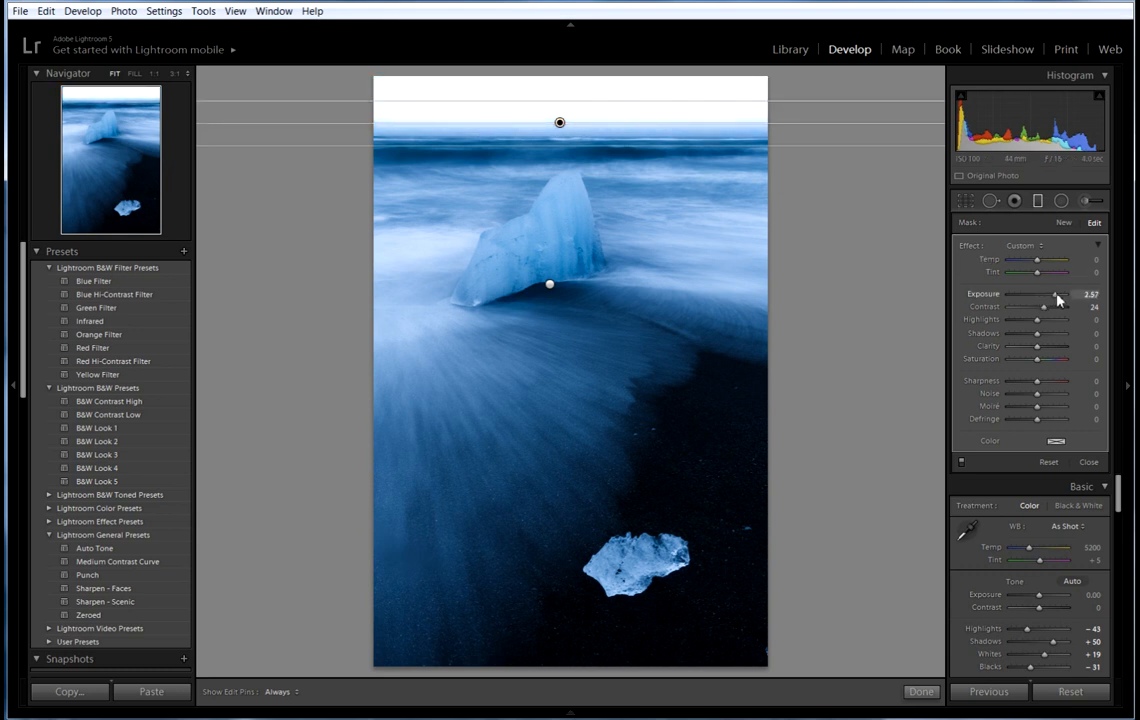
{"action": "left_click_drag", "start_coordinate": [1058, 300], "coordinate": [1035, 302]}
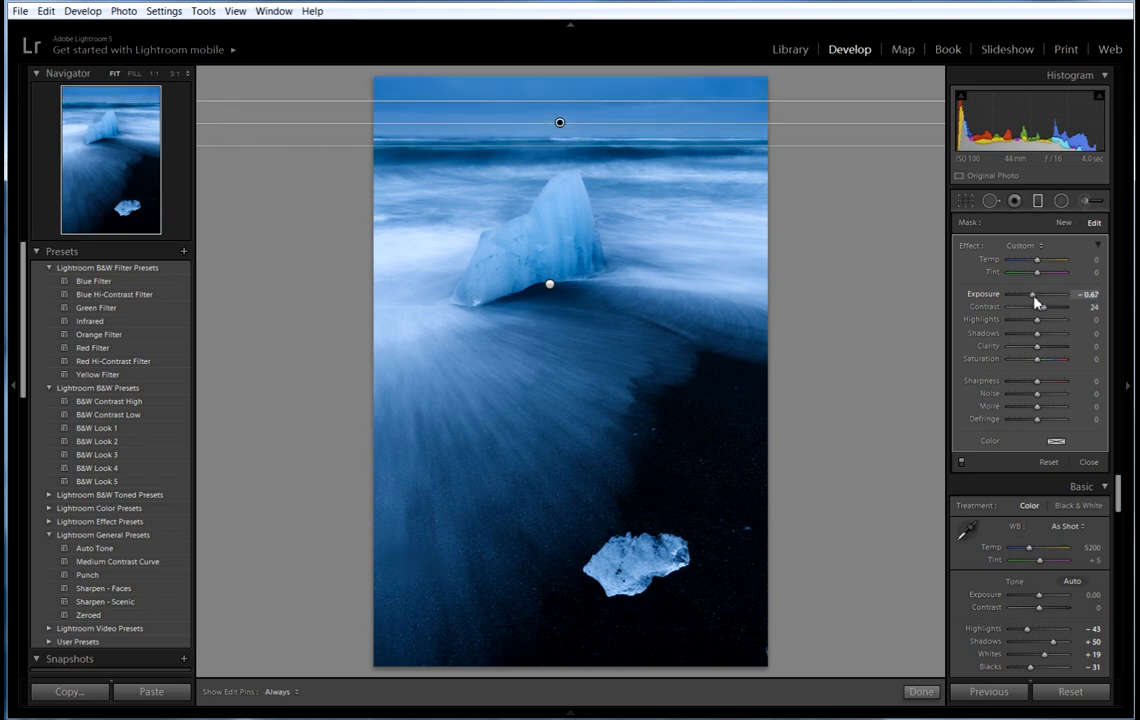
{"action": "double_click", "coordinate": [1037, 302]}
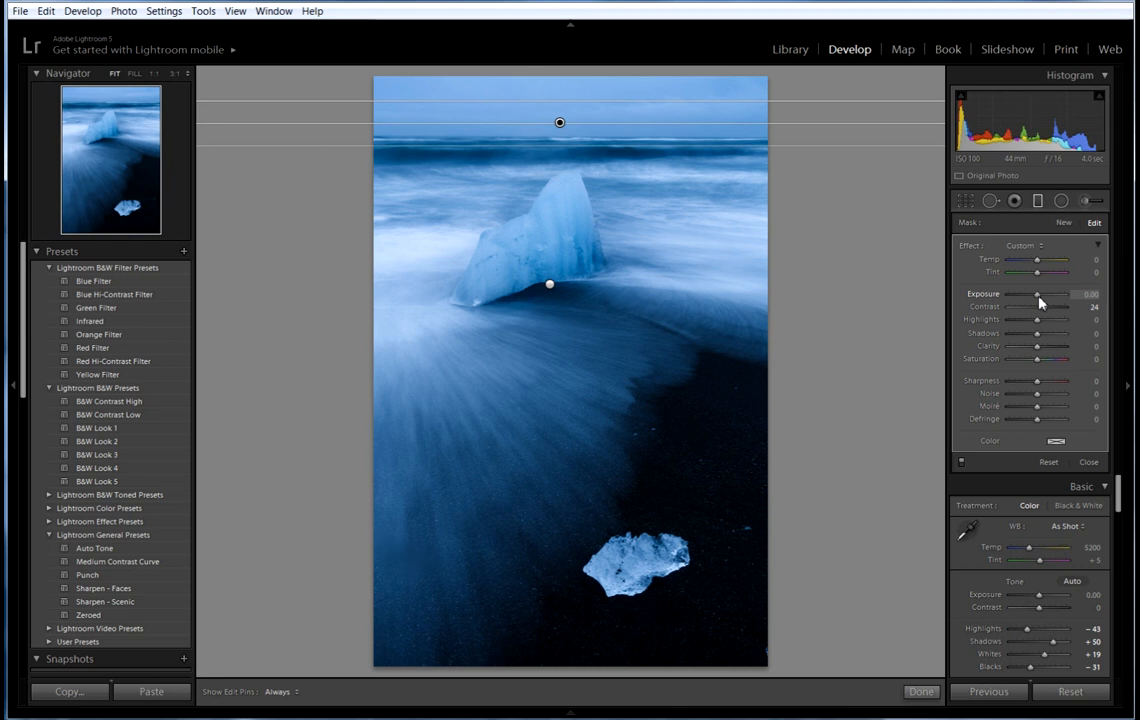
{"action": "left_click_drag", "start_coordinate": [1040, 302], "coordinate": [1038, 303]}
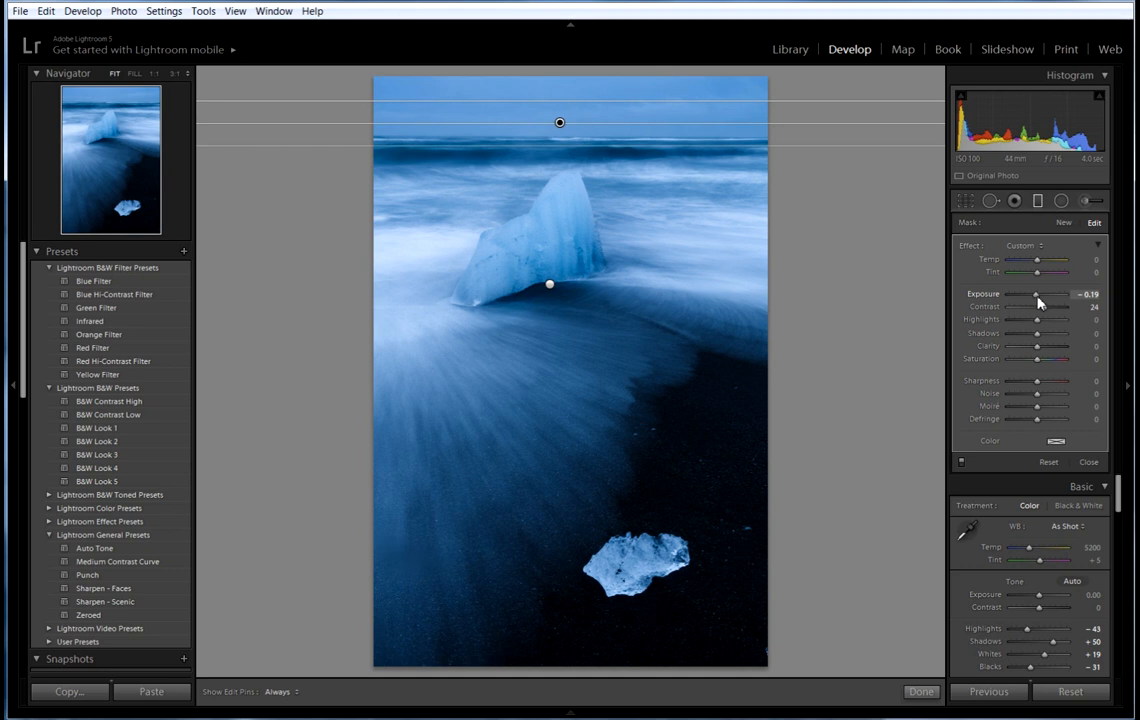
{"action": "left_click_drag", "start_coordinate": [1038, 303], "coordinate": [1039, 302]}
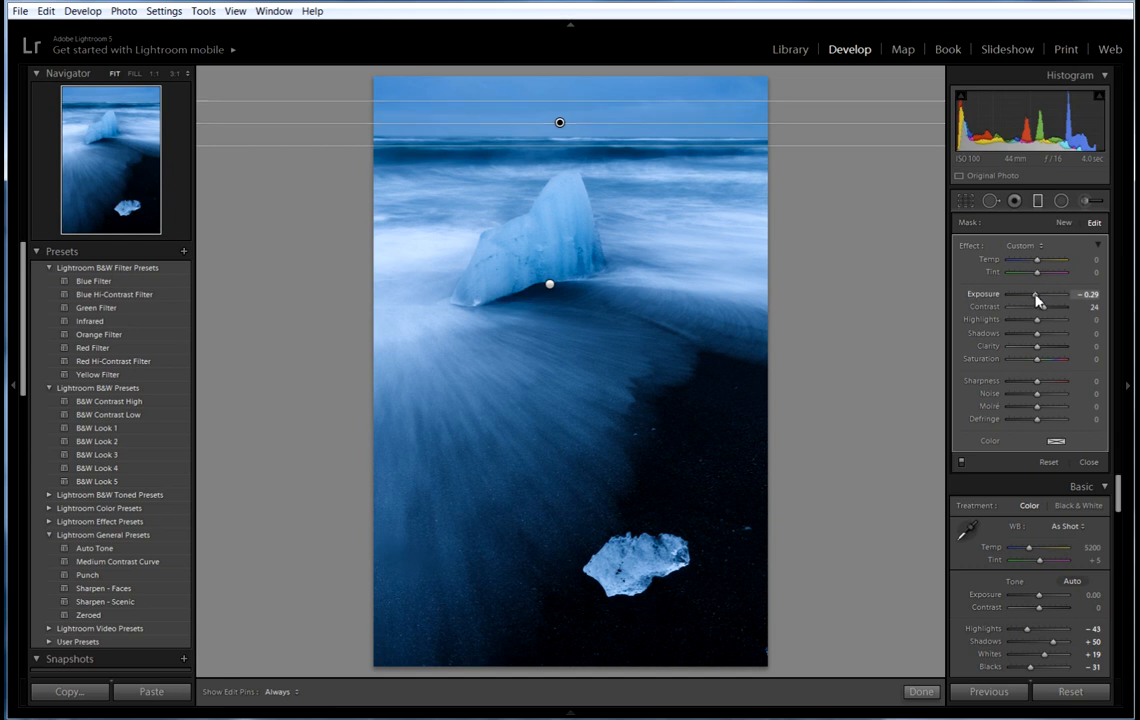
{"action": "left_click_drag", "start_coordinate": [1036, 300], "coordinate": [1039, 300]}
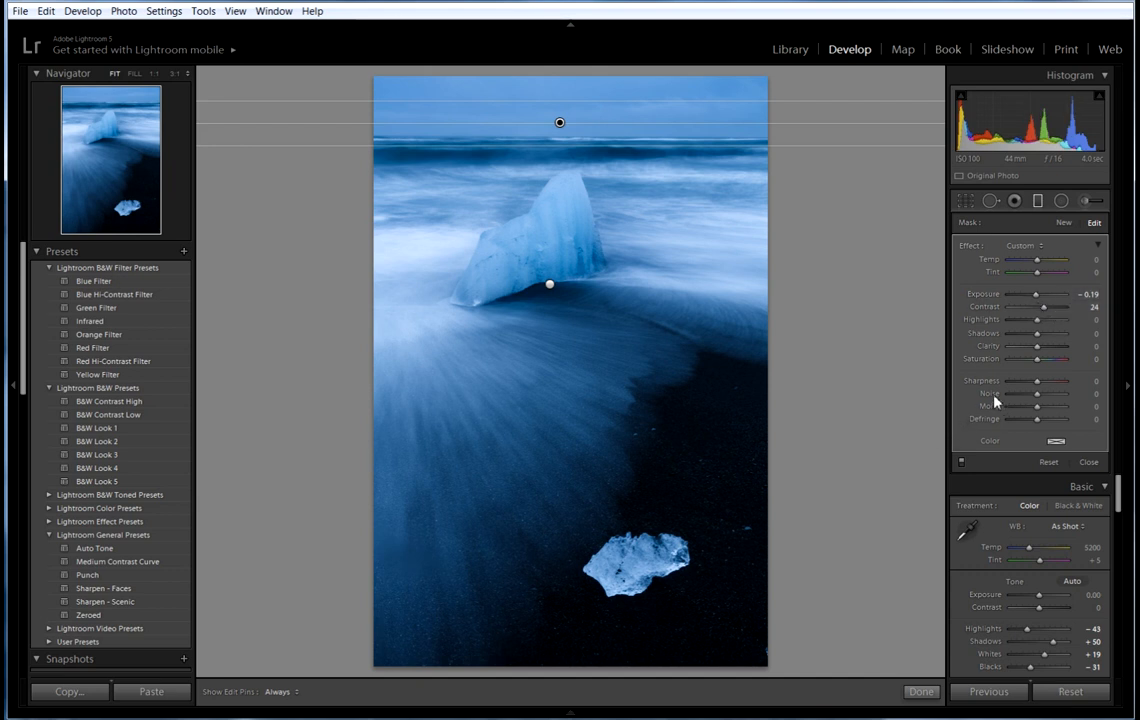
{"action": "left_click", "coordinate": [921, 692]}
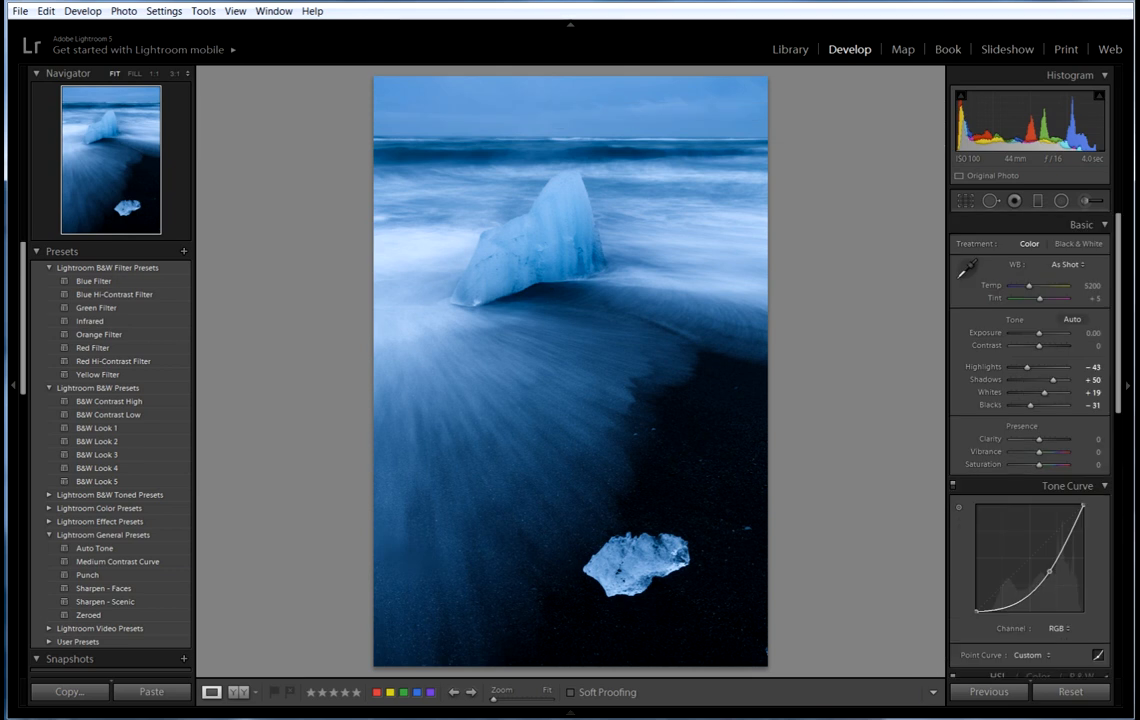
Paint over the bright surf on both sides of the large iceberg with a size 11 adjustment brush, exposure at -0.29 and contrast 24.
{"action": "key", "text": "k"}
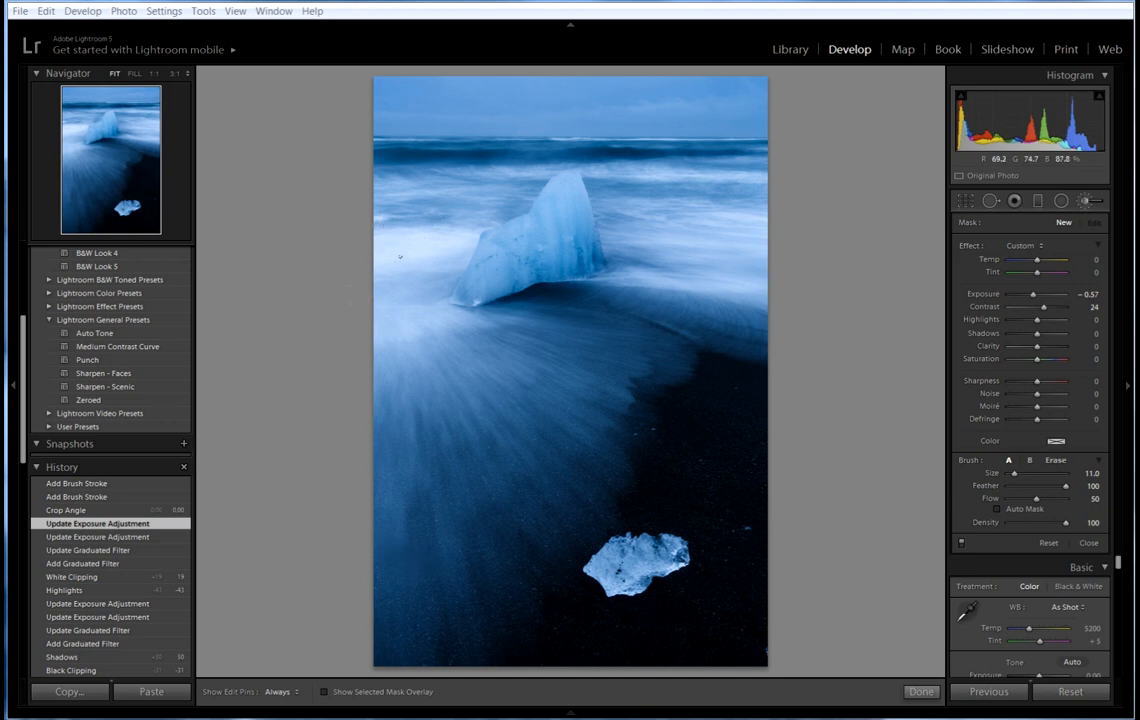
{"action": "left_click", "coordinate": [1087, 203]}
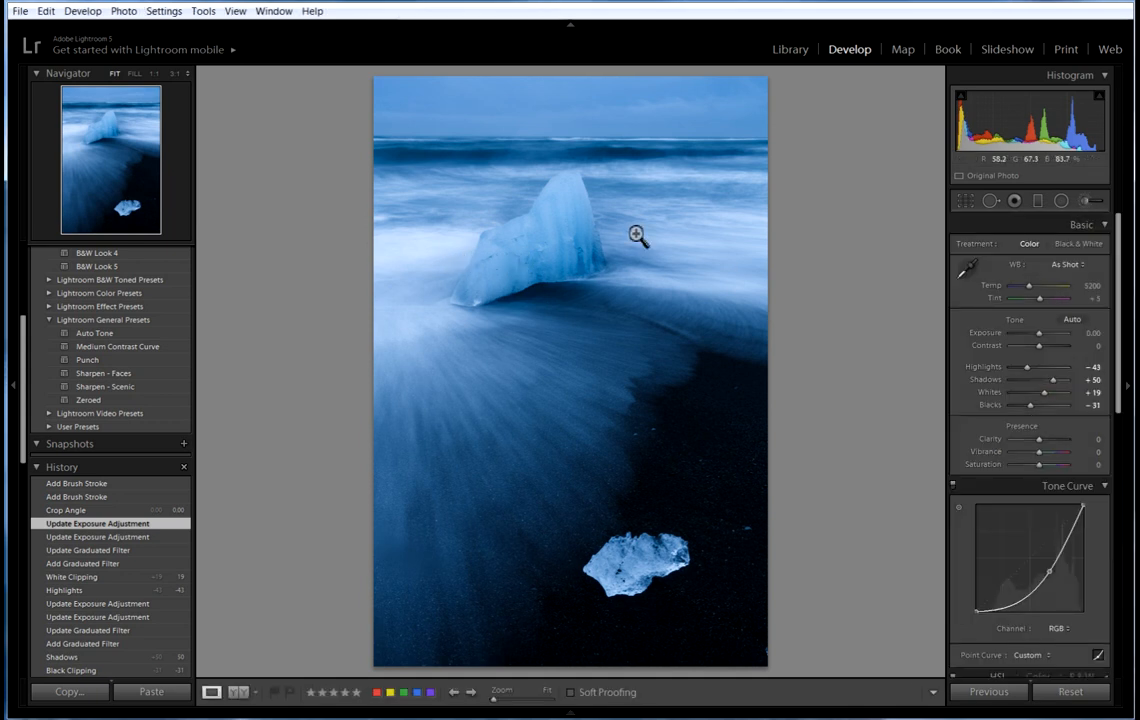
{"action": "left_click", "coordinate": [1087, 203]}
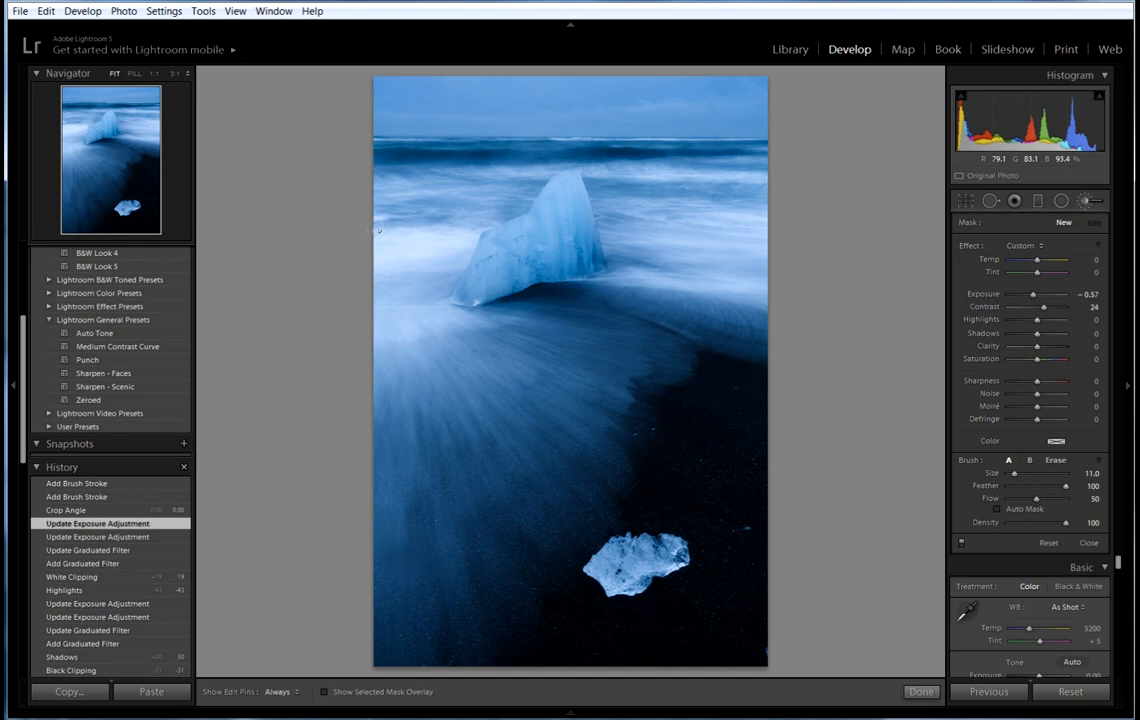
{"action": "key", "text": "bracketright"}
{"action": "key", "text": "bracketright"}
{"action": "key", "text": "bracketleft"}
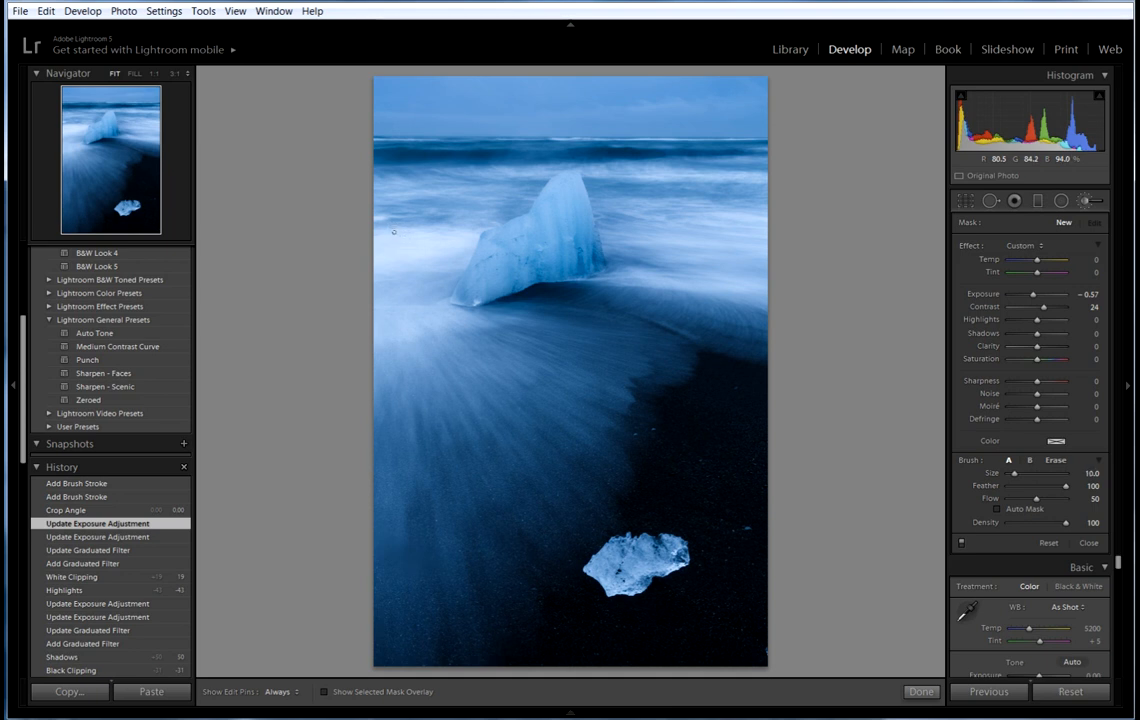
{"action": "key", "text": "bracketright"}
{"action": "key", "text": "h"}
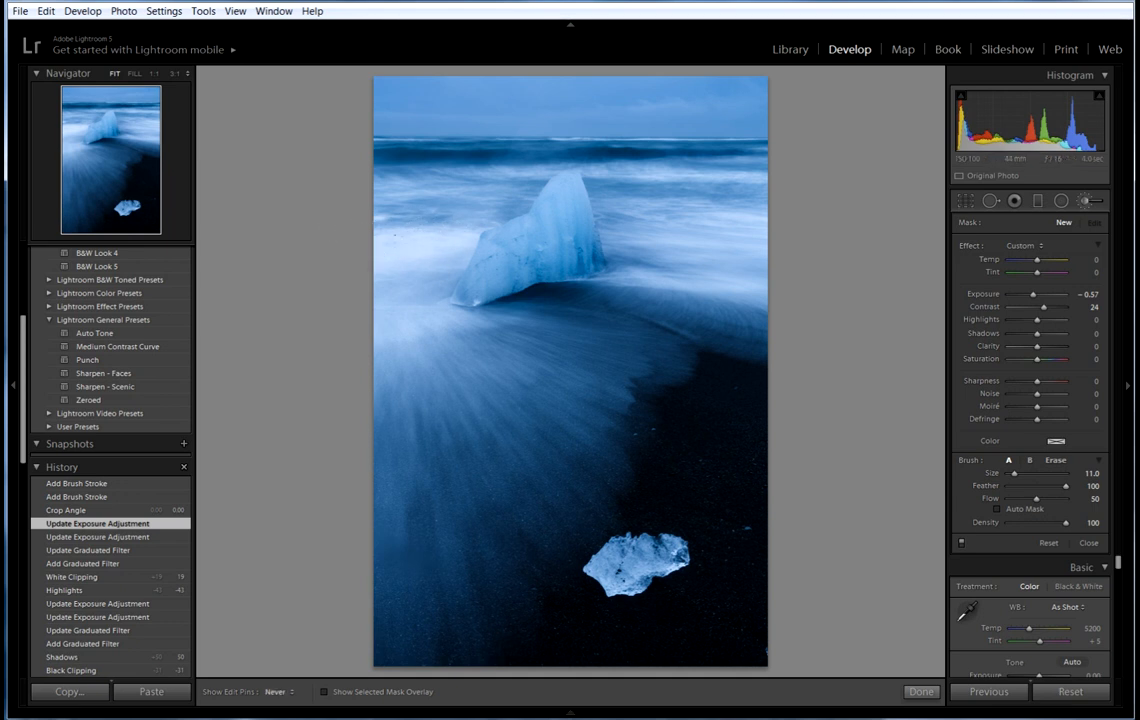
{"action": "key", "text": "h"}
{"action": "key", "text": "h"}
{"action": "left_click_drag", "start_coordinate": [382, 256], "coordinate": [410, 300]}
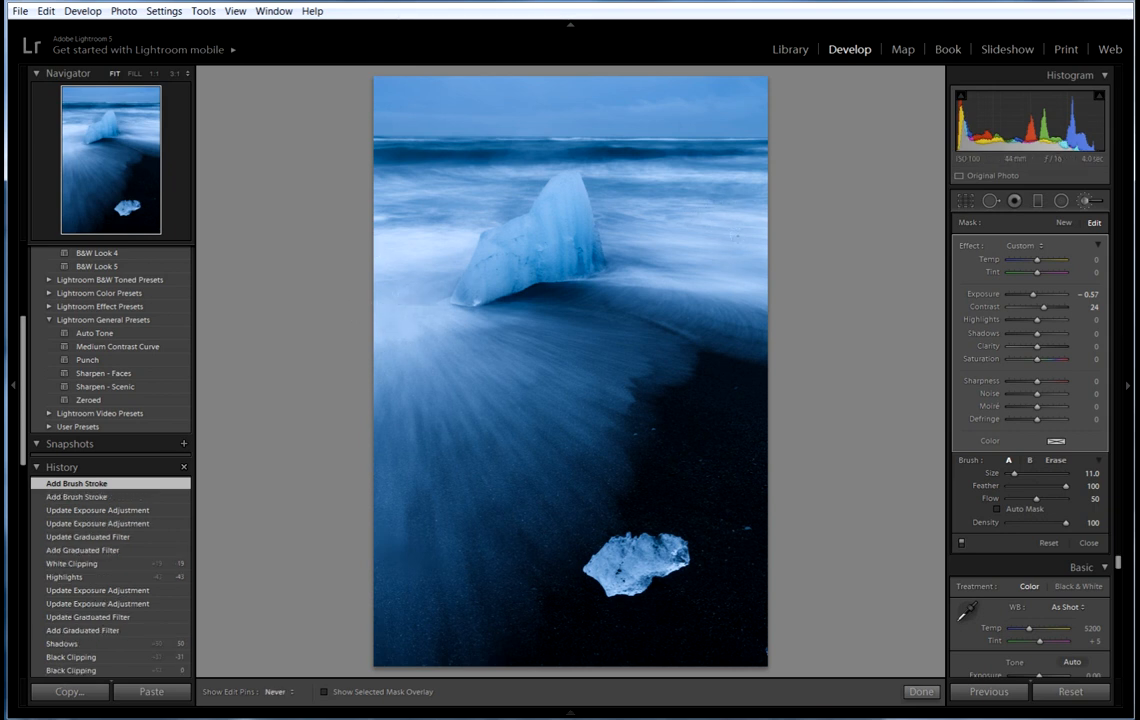
{"action": "left_click_drag", "start_coordinate": [650, 278], "coordinate": [691, 281]}
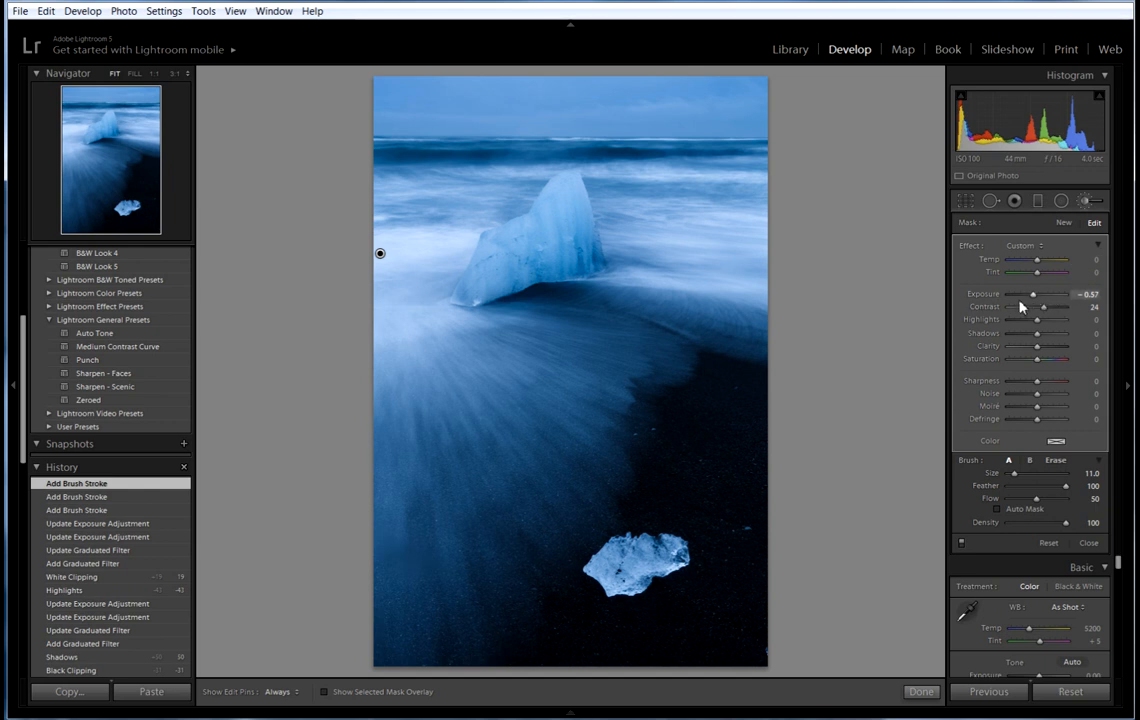
{"action": "left_click_drag", "start_coordinate": [1034, 299], "coordinate": [1036, 303]}
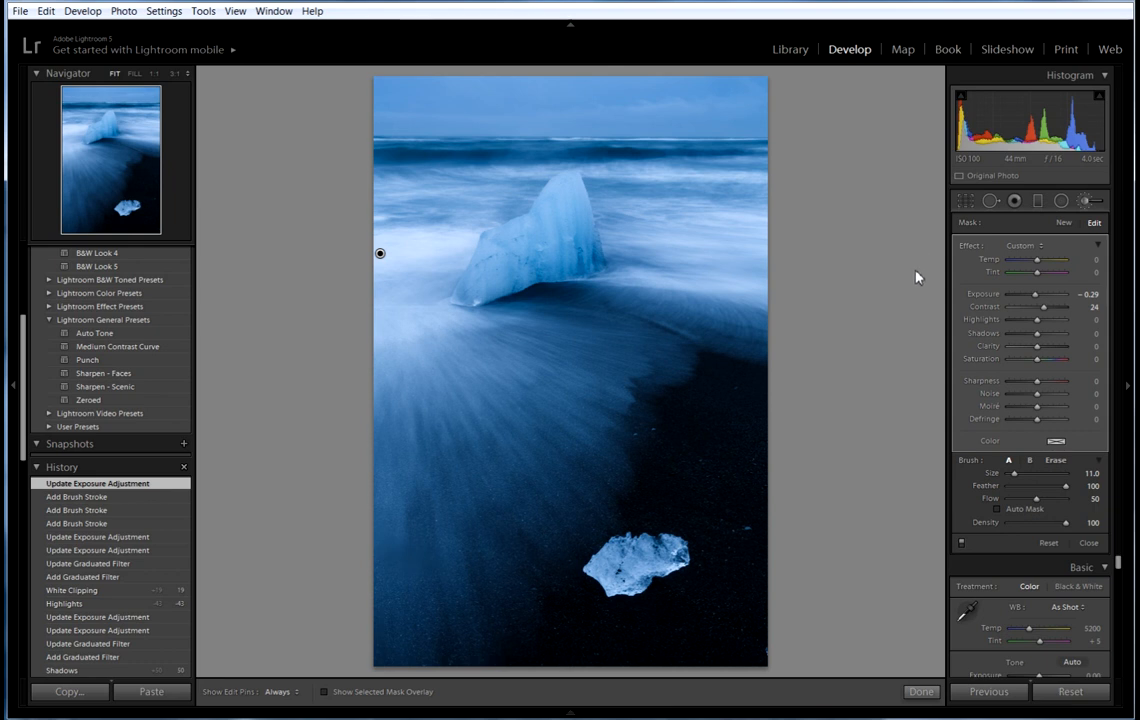
{"action": "left_click", "coordinate": [921, 691]}
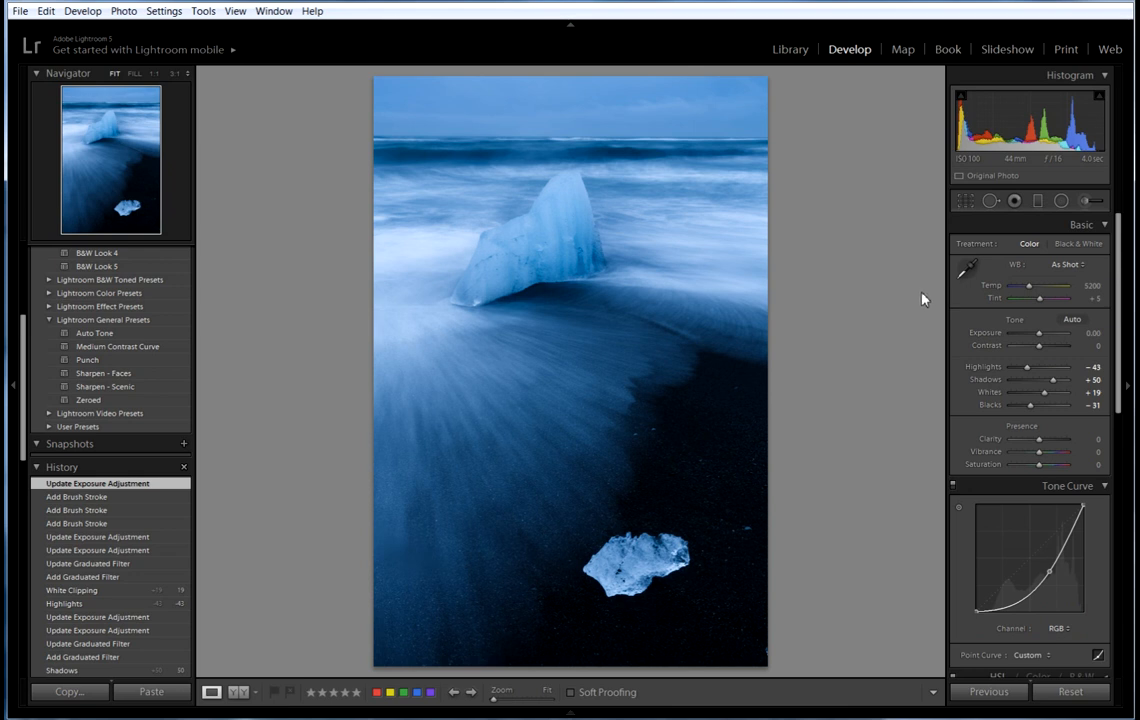
Apply the Sharpen - Scenic preset to the photo and set the sharpening Masking to 10.
{"action": "left_click", "coordinate": [119, 388]}
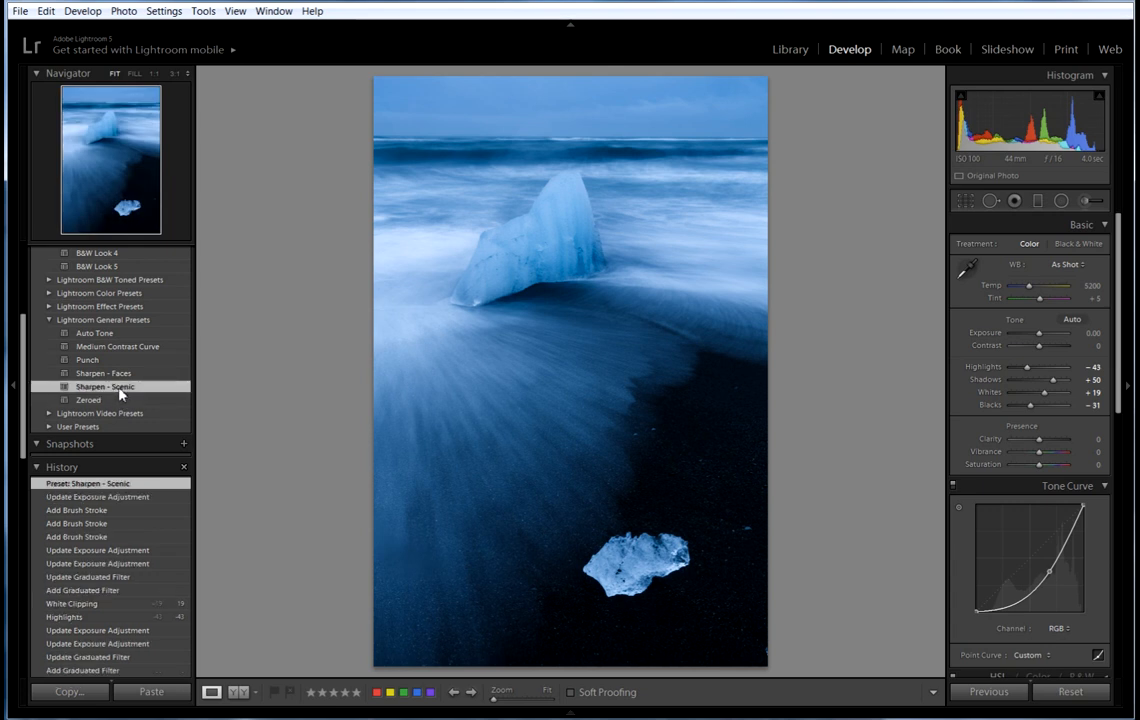
{"action": "left_click_drag", "start_coordinate": [1122, 382], "coordinate": [1134, 516]}
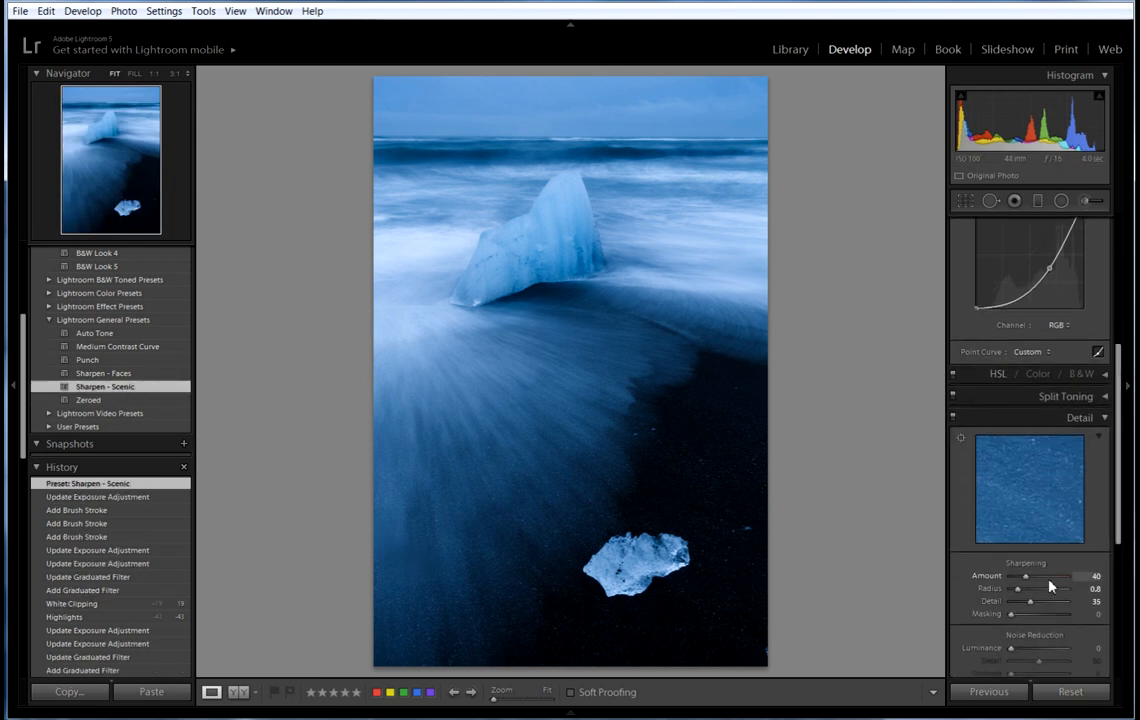
{"action": "key", "text": "alt"}
{"action": "left_click_drag", "start_coordinate": [1012, 614], "coordinate": [1017, 620]}
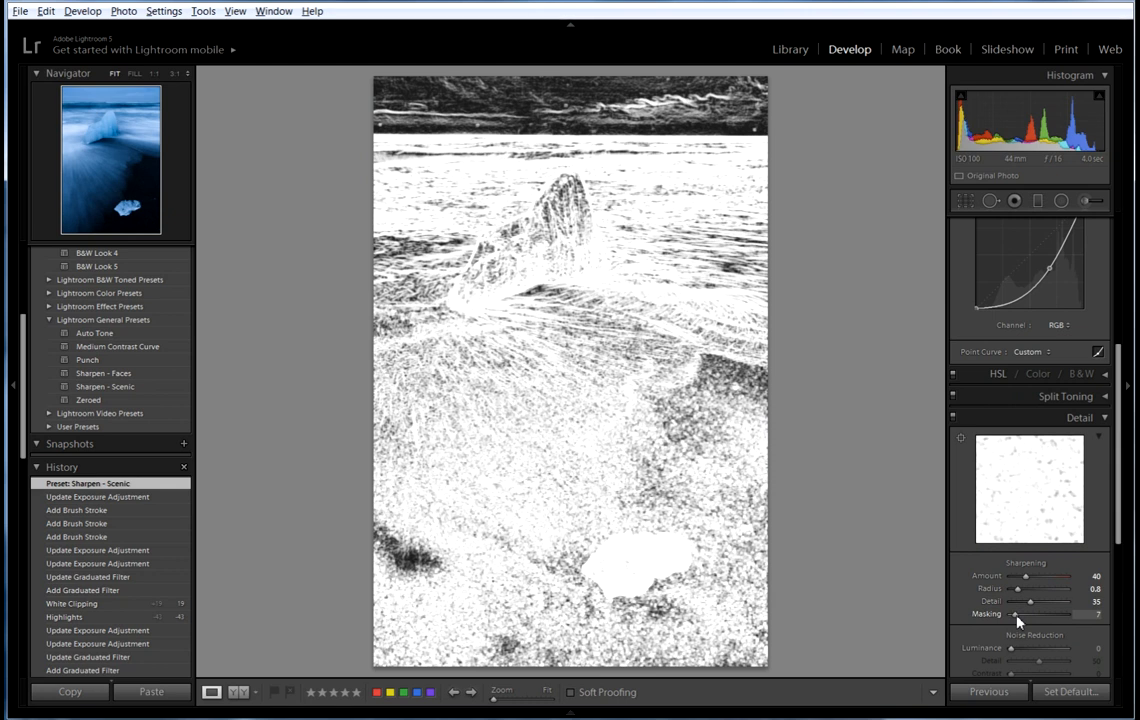
{"action": "left_click_drag", "start_coordinate": [1017, 620], "coordinate": [1019, 619]}
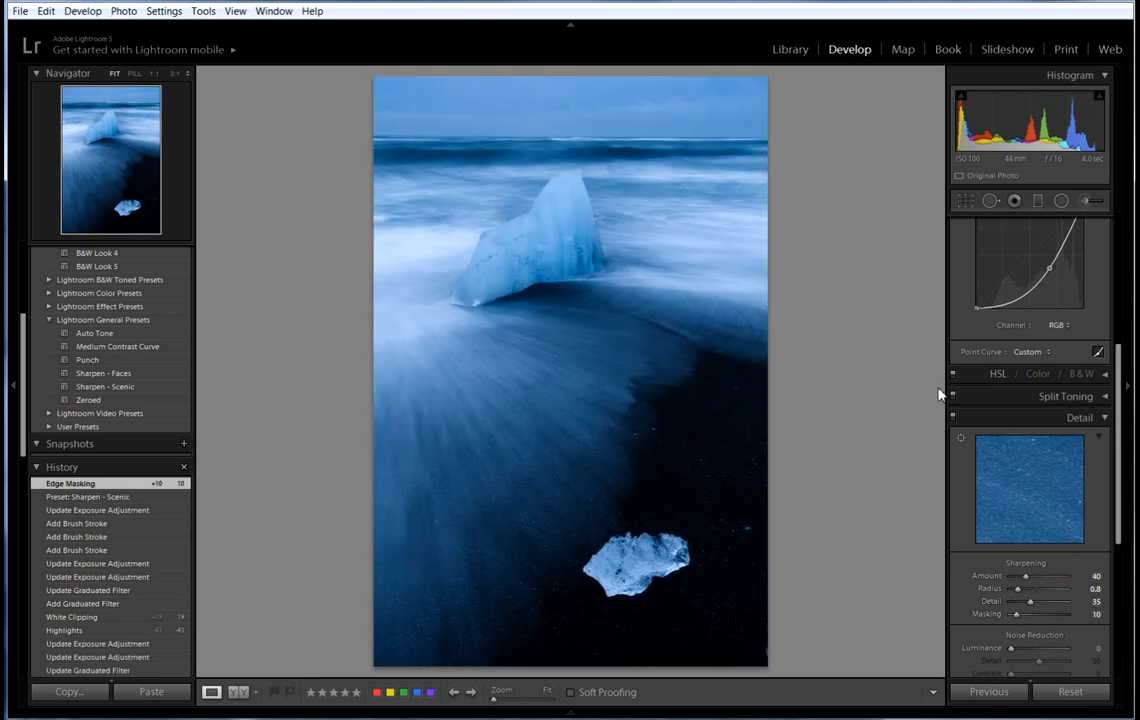
Compare the edited photo with the original in a side-by-side before and after view.
{"action": "left_click", "coordinate": [239, 693]}
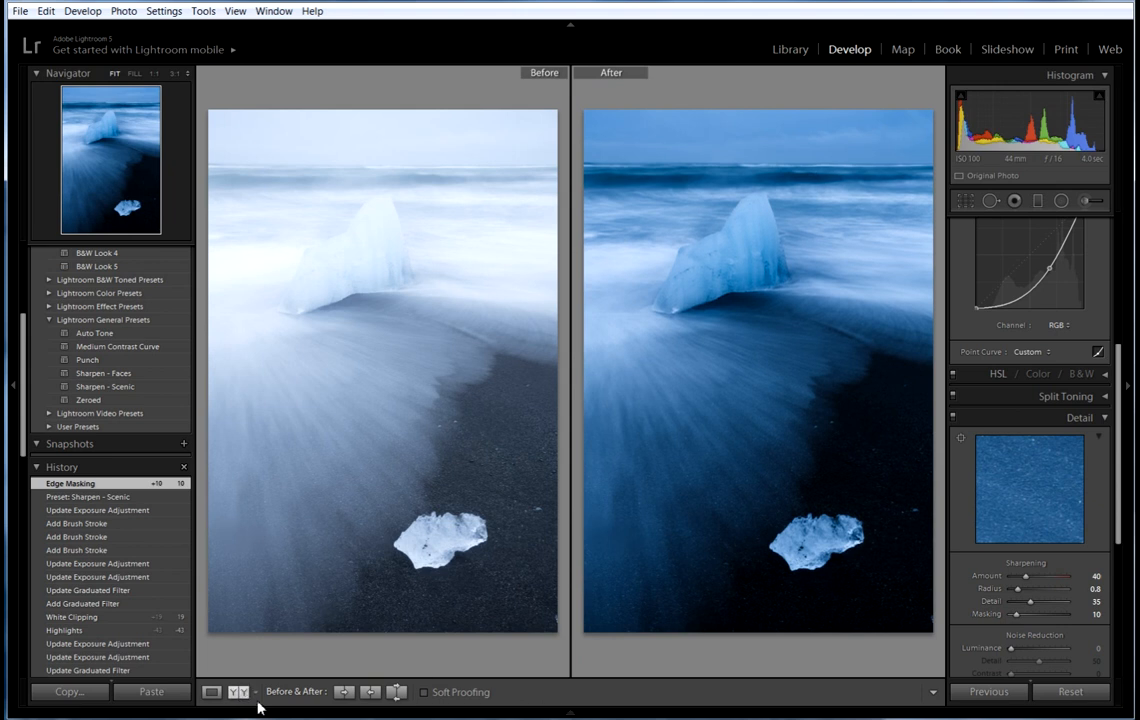